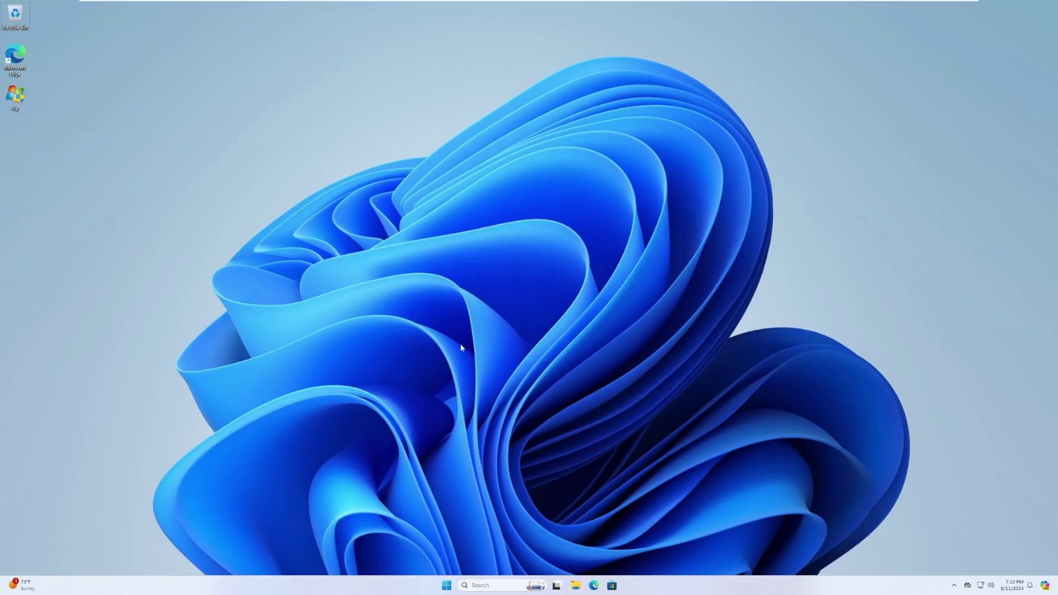
- Move the r8p file away from the other desktop icons and examine its size in its properties
left_click_drag(15, 96, 327, 303)
right_click(325, 302)
left_click(354, 420)
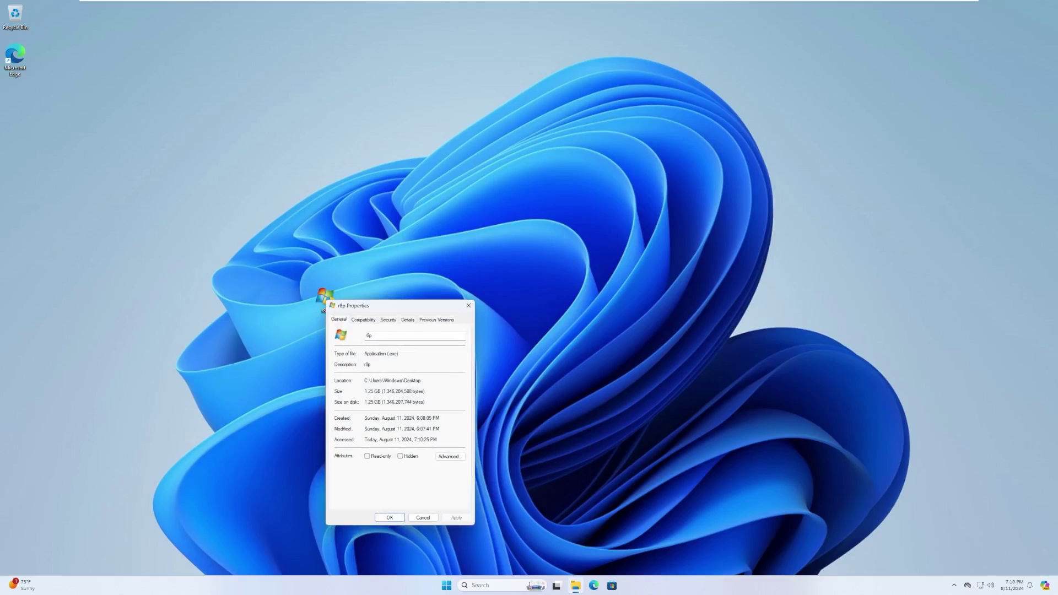
left_click_drag(364, 401, 381, 402)
left_click(365, 403)
left_click(468, 306)
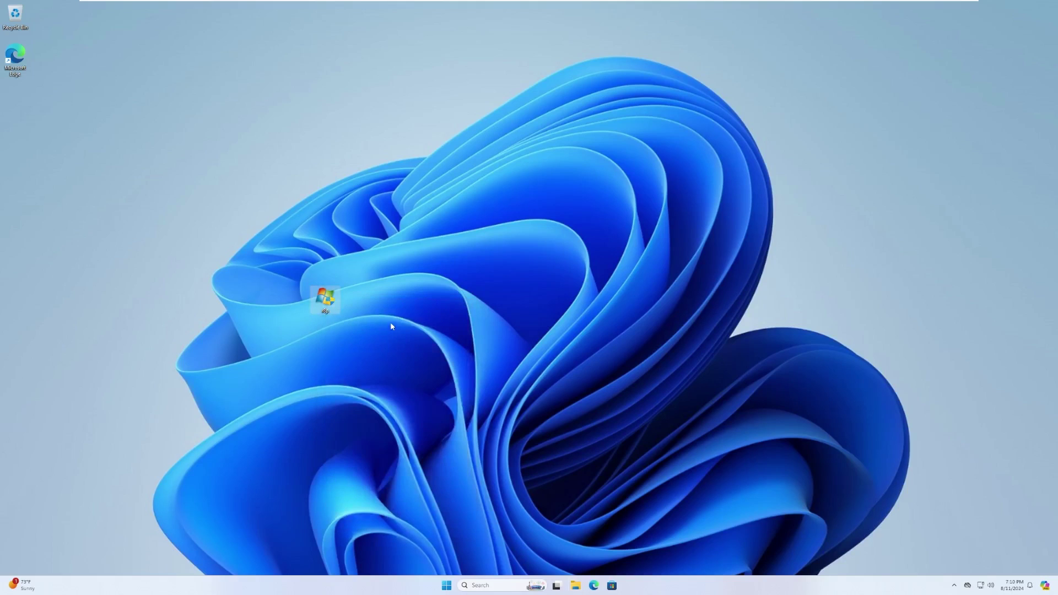
- Try to launch the r8p installer from the desktop
left_click(446, 506)
double_click(325, 299)
- Check the Windows version and OS build on the About page of the system settings
left_click(446, 585)
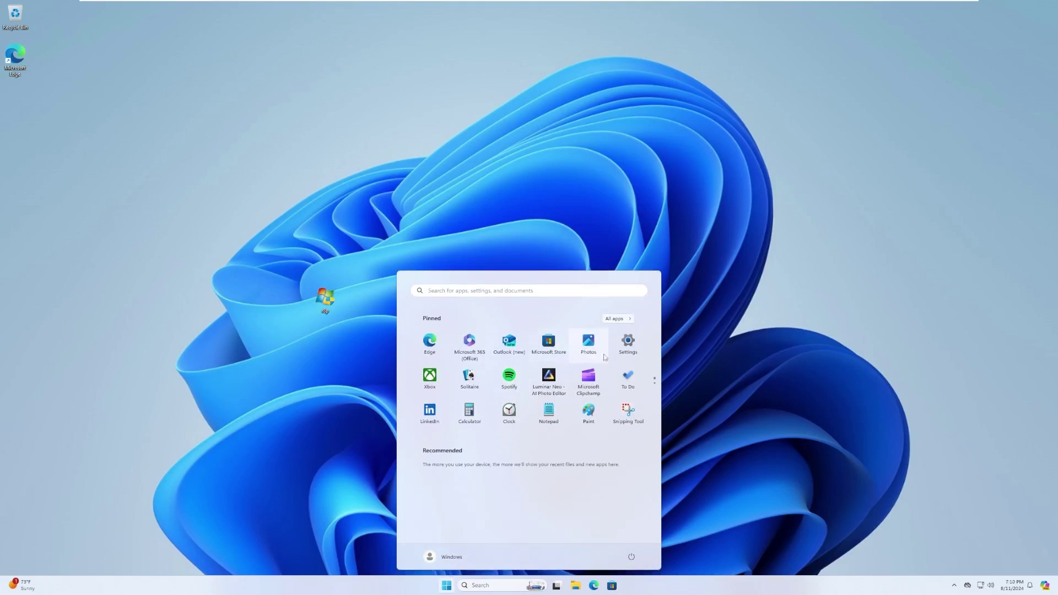
left_click(628, 342)
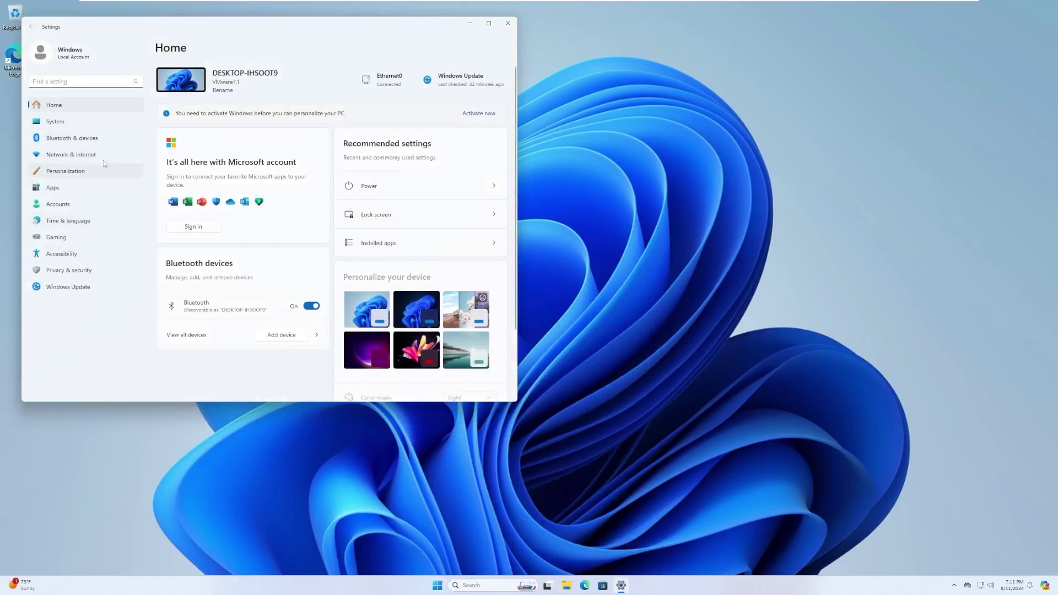
left_click(55, 121)
scroll(342, 229, "down", 10)
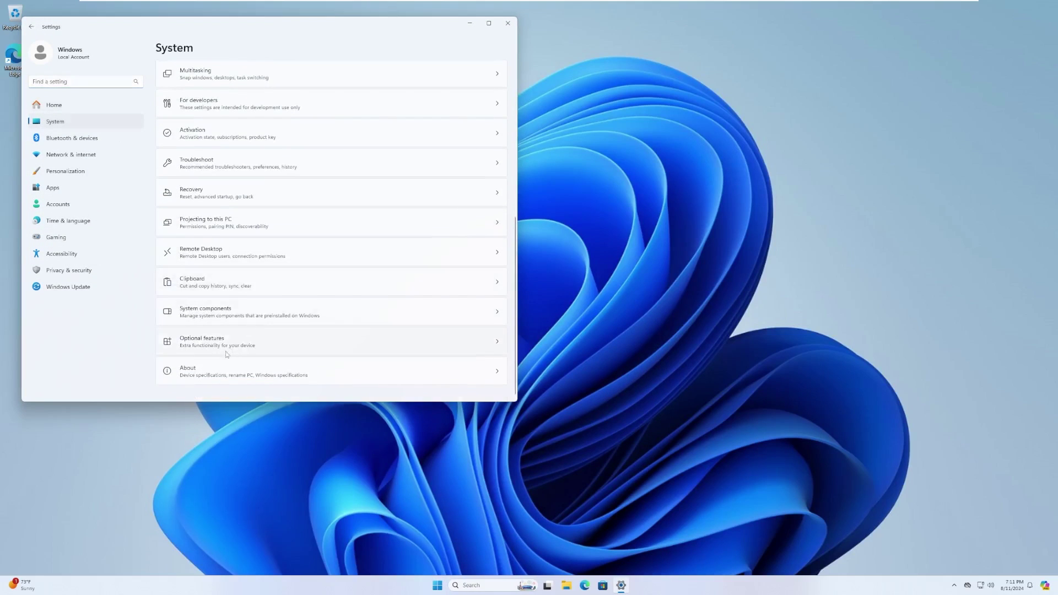
left_click(214, 378)
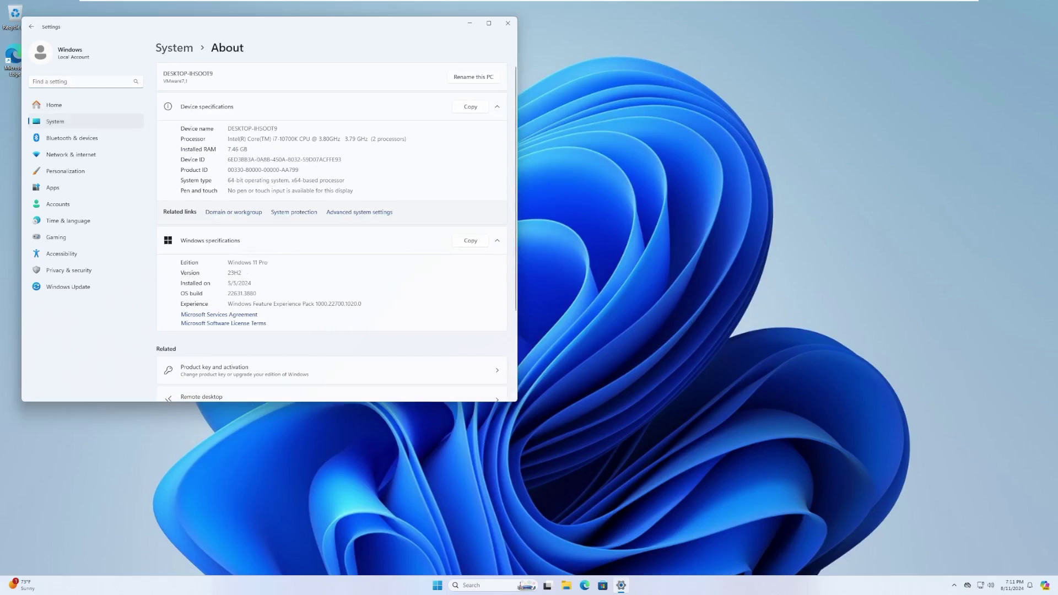
left_click_drag(241, 273, 230, 273)
double_click(242, 293)
left_click(270, 297)
key("alt+F4")
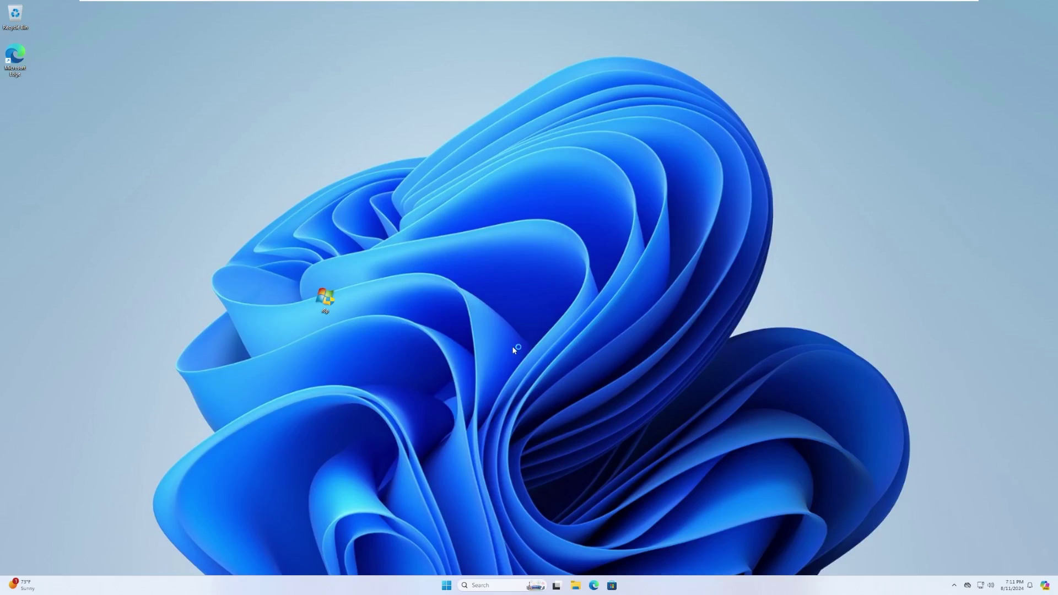
- Open Task Manager and look through the running background processes
right_click(447, 586)
left_click(437, 488)
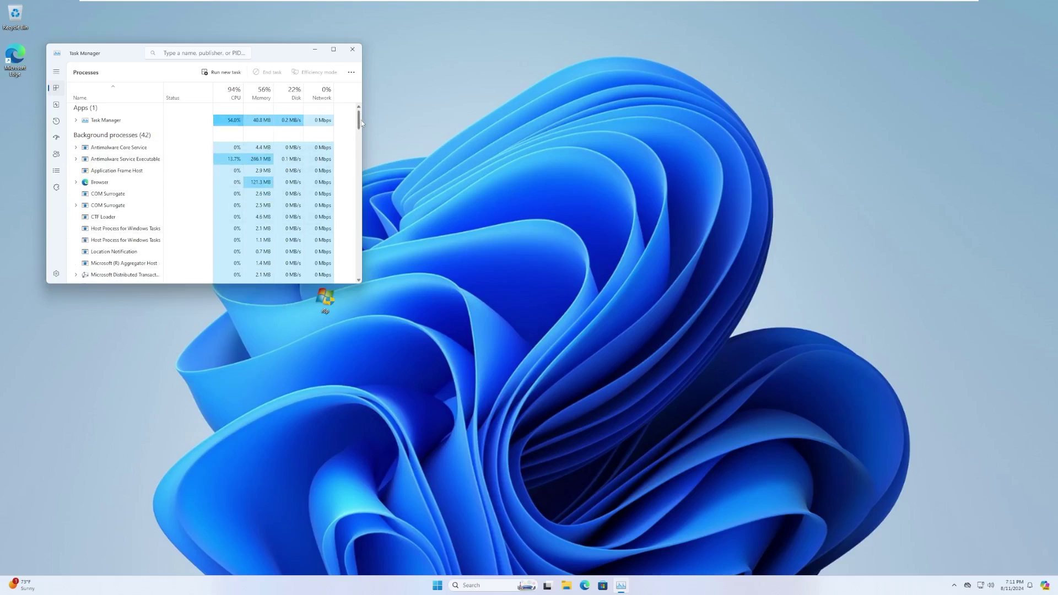
mouse_move(361, 123)
left_mouse_down()
mouse_move(357, 254)
mouse_move(353, 123)
left_mouse_up()
- Run r8p.exe as administrator and allow it to make changes to the device
double_click(334, 303)
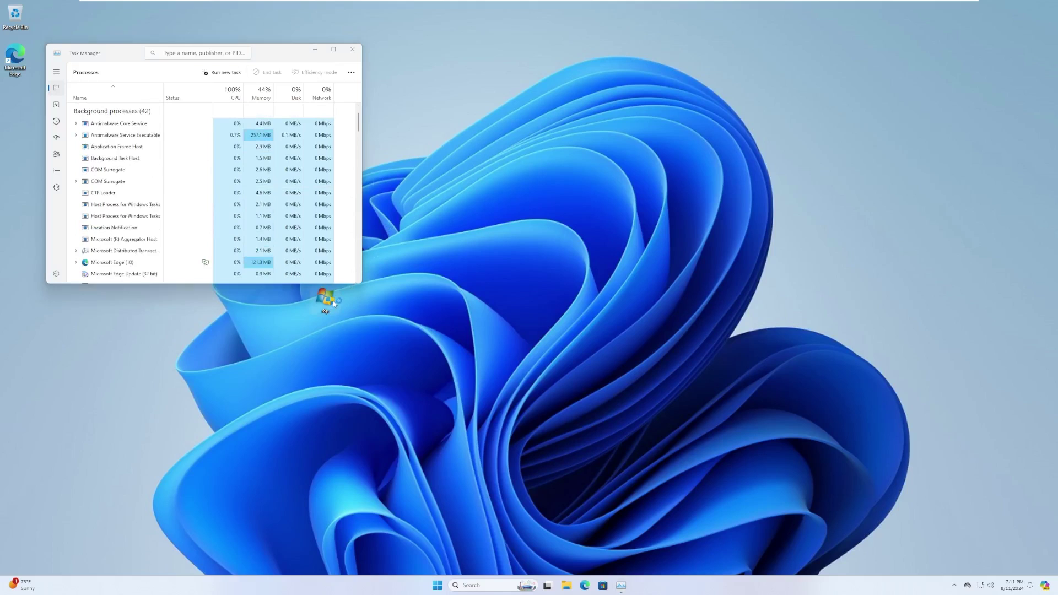
right_click(333, 304)
left_click(368, 356)
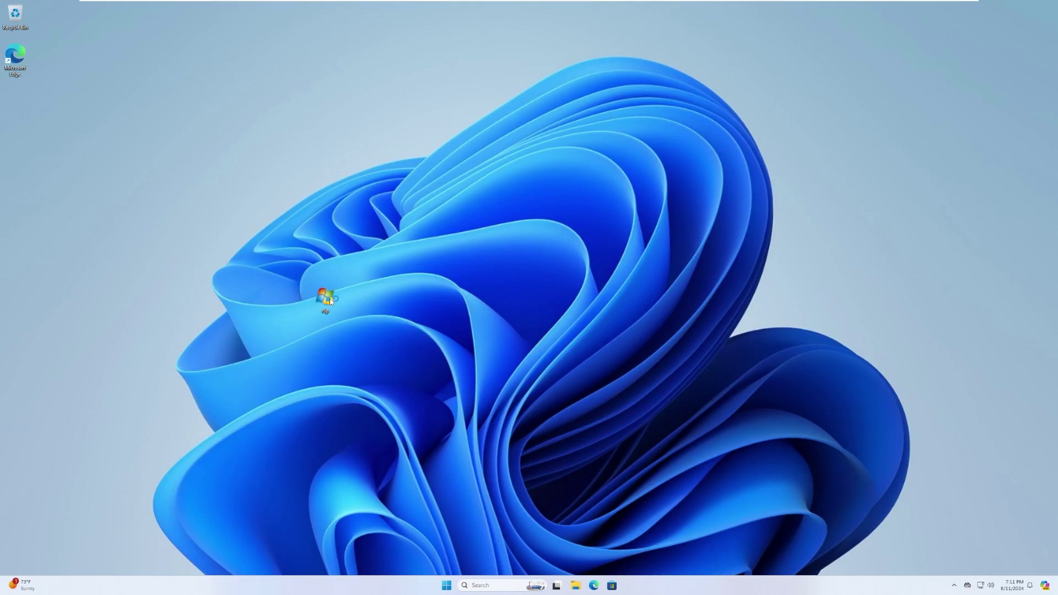
key("super")
left_click(892, 592)
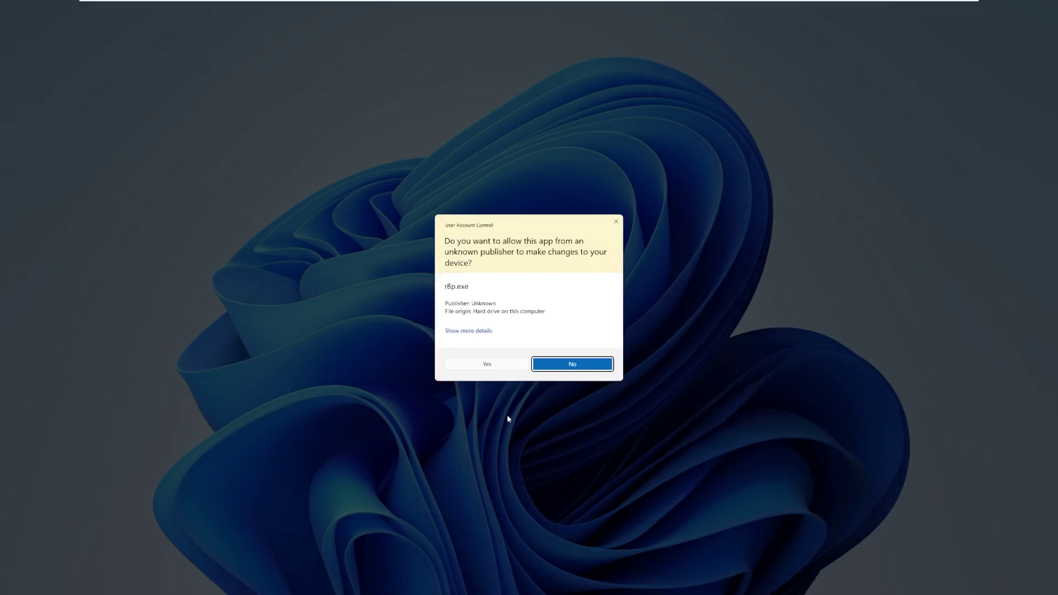
left_click(488, 364)
key("Escape")
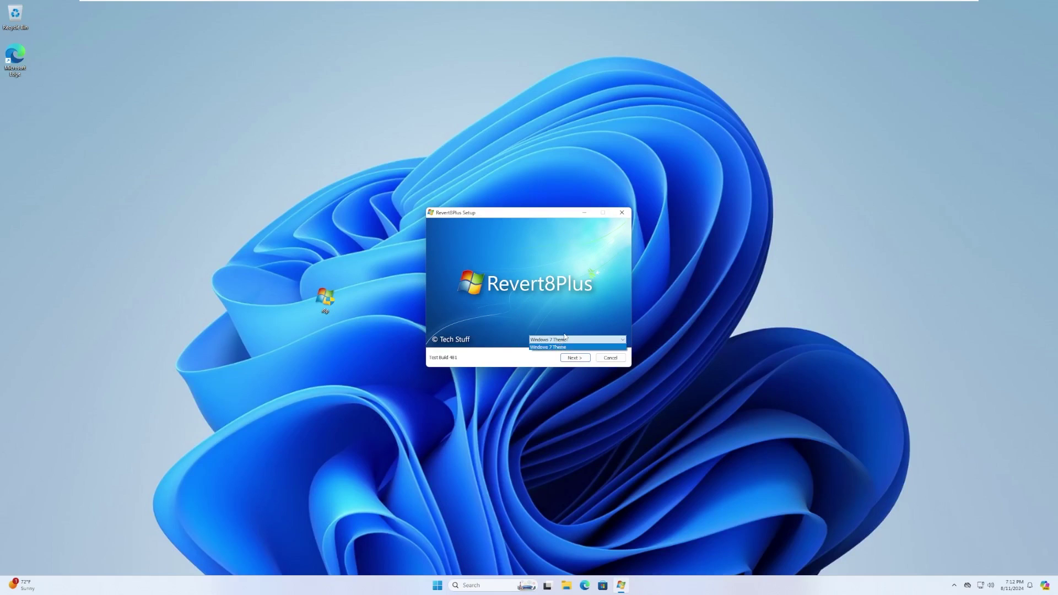
- Choose Windows 7 Theme in the Revert8Plus setup and continue to the installation options
left_click_drag(493, 223, 503, 258)
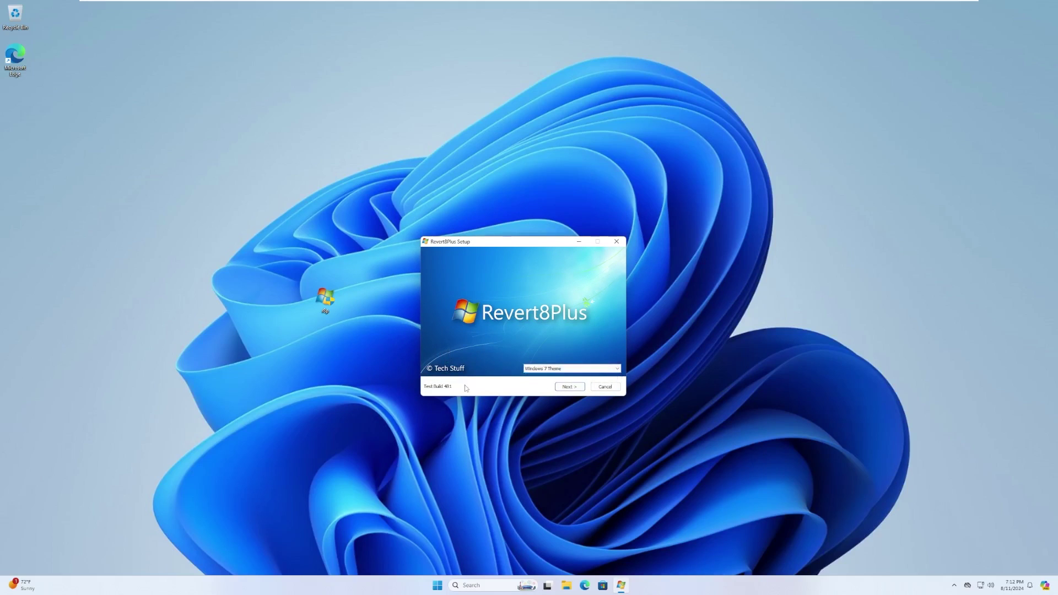
left_click(540, 369)
left_click(548, 377)
left_click(544, 368)
left_click(549, 377)
left_click(551, 368)
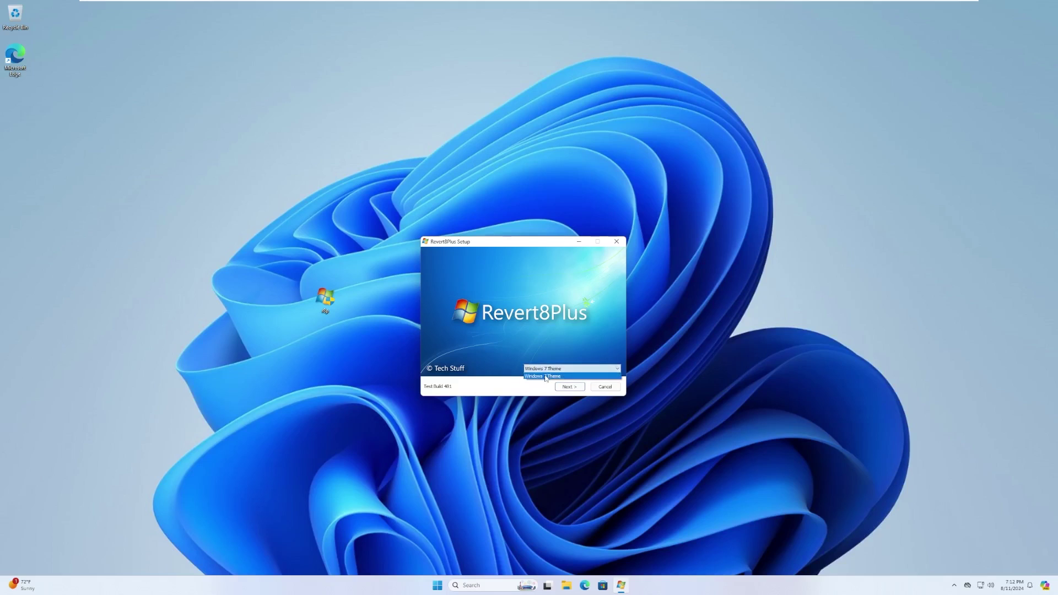
left_click(549, 377)
left_click(547, 370)
left_click(548, 377)
left_click(568, 387)
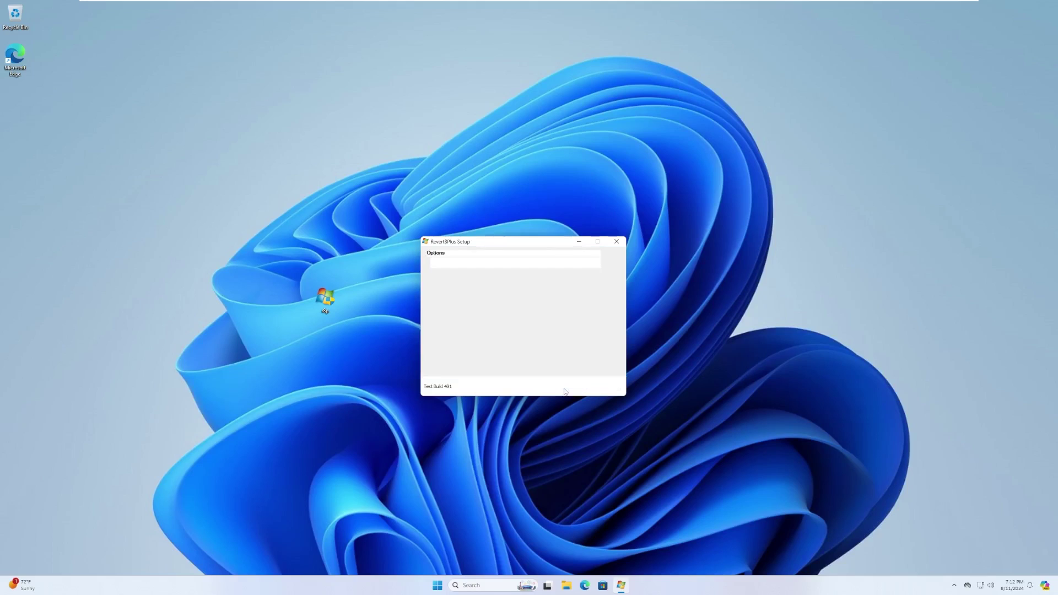
- Enable the Windows 7 Boot Screen (Beta) option, then start the installation and accept the beta warning
mouse_move(538, 241)
left_mouse_down()
mouse_move(457, 228)
mouse_move(472, 246)
mouse_move(534, 246)
left_mouse_up()
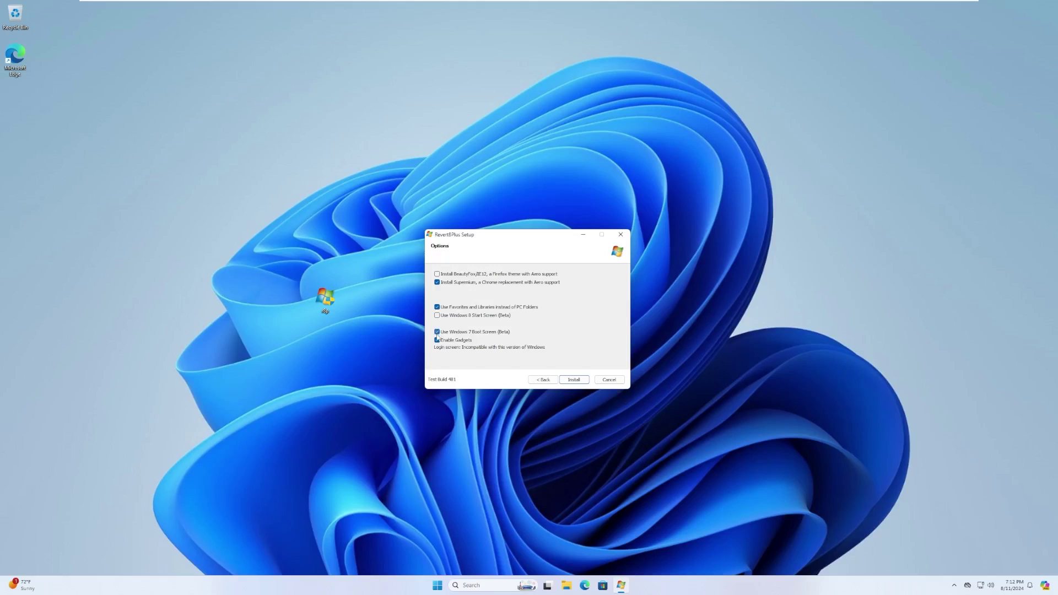
left_click(437, 332)
left_click(568, 378)
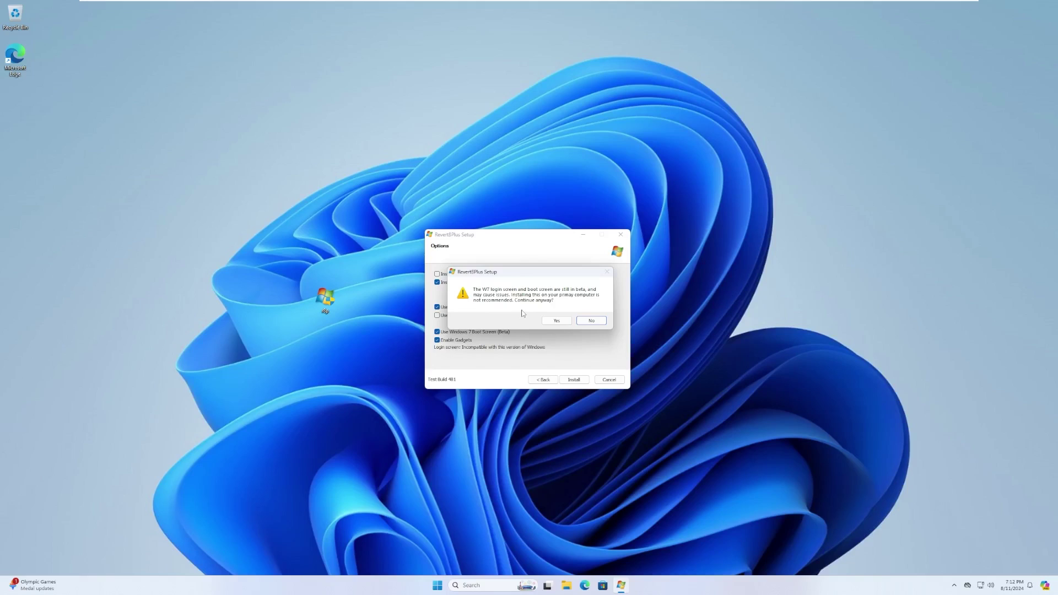
left_click(557, 320)
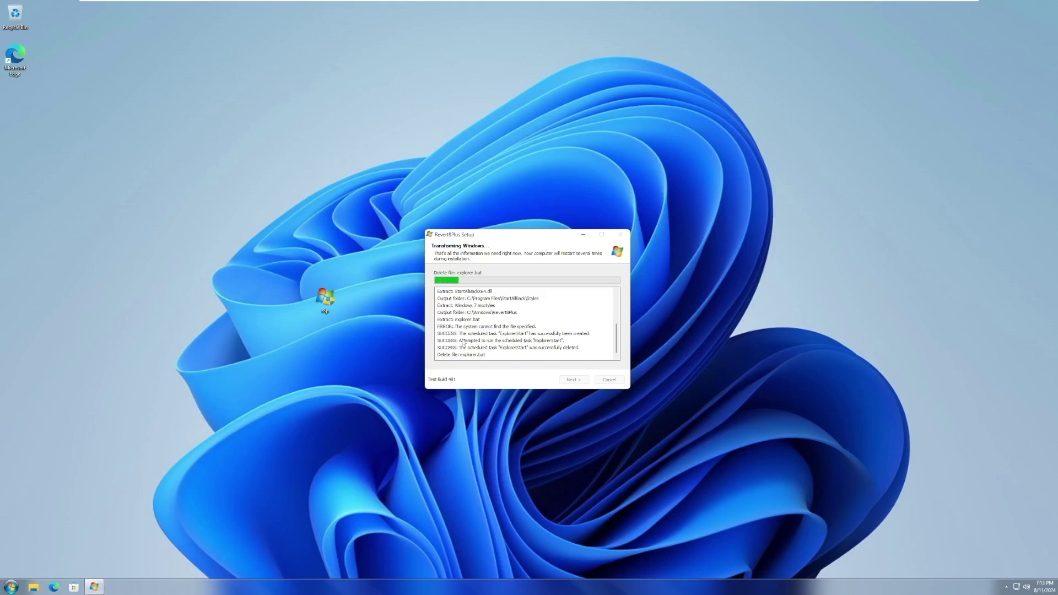
- Look at the restyled Start menu while the Revert8Plus installation is running
left_click(11, 586)
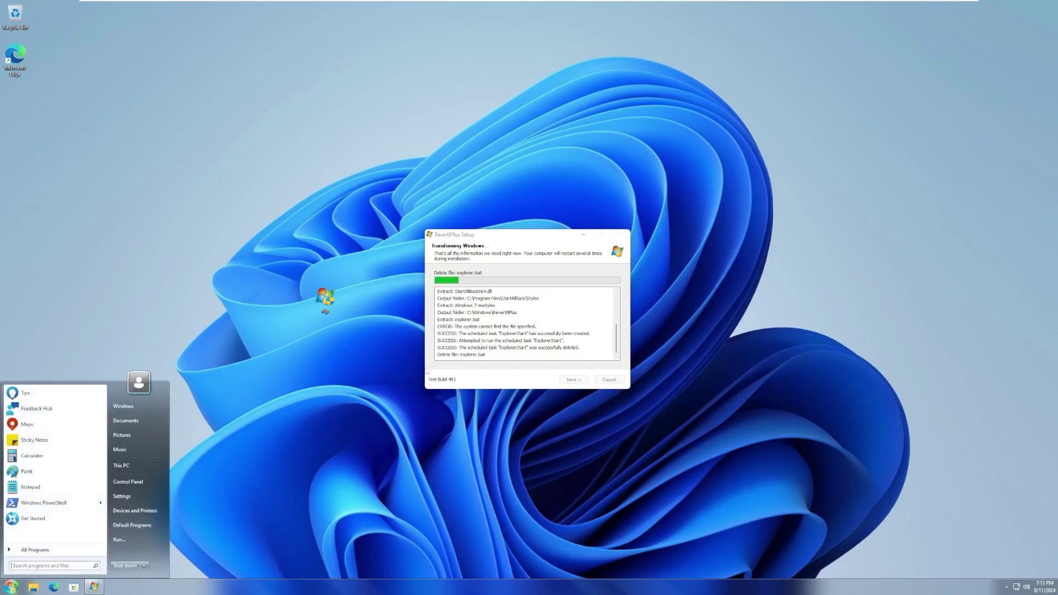
left_click(538, 269)
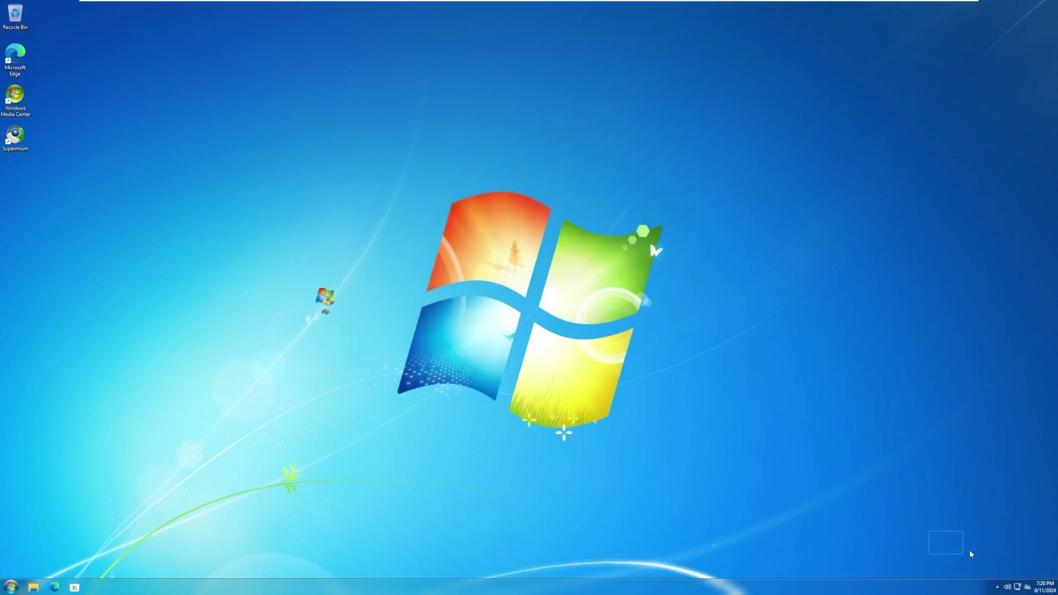
- Look at the hidden tray icons and move the r8p file onto the wallpaper's Windows logo
left_click(997, 587)
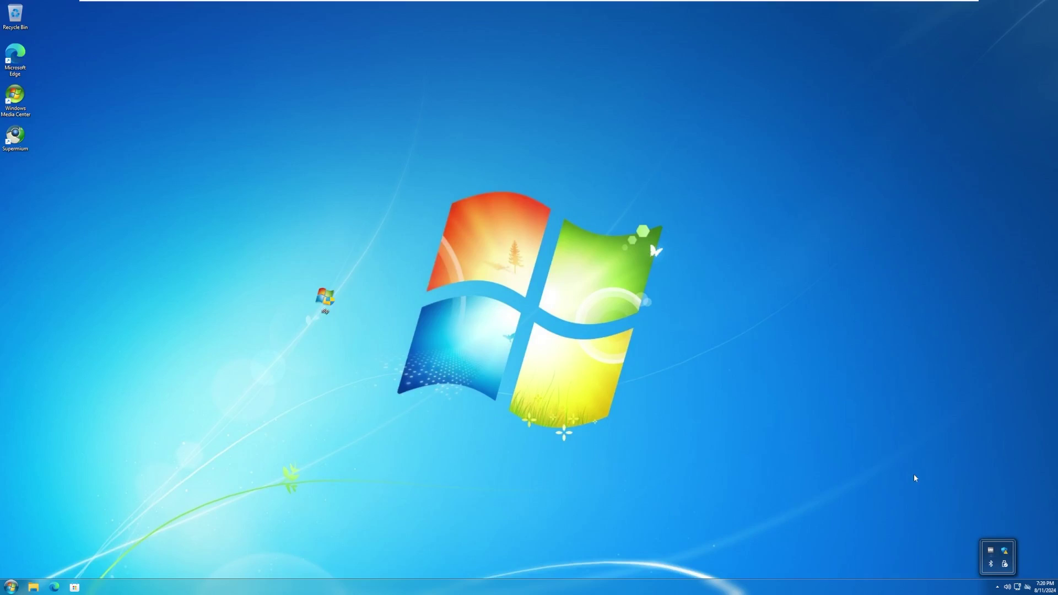
left_click(966, 573)
left_click(997, 587)
left_click_drag(325, 297, 449, 298)
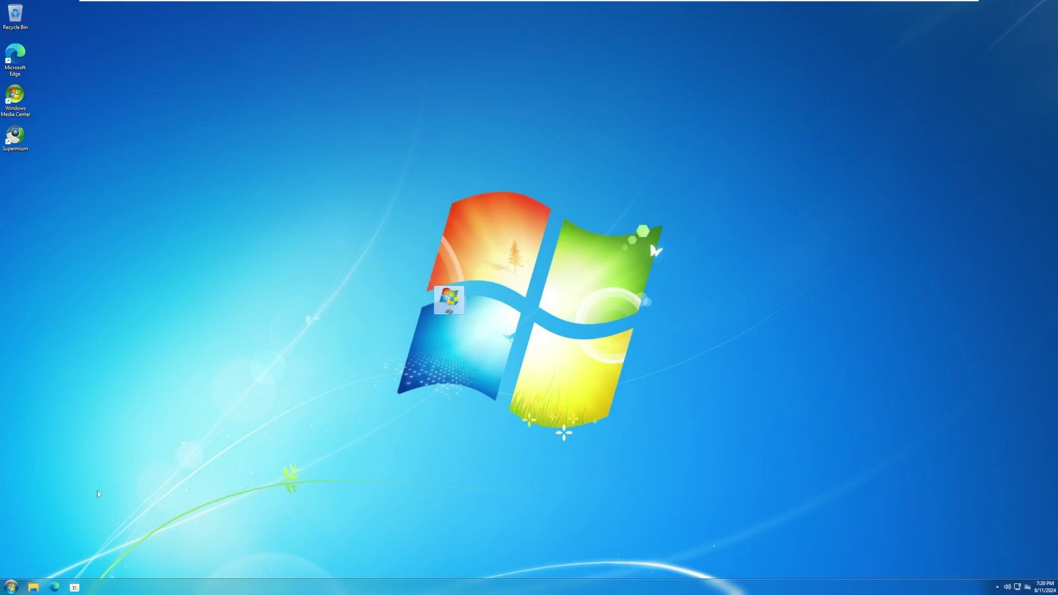
- Look over the transformed Start menu and the Recycle Bin window, and return to the desktop
left_click(12, 585)
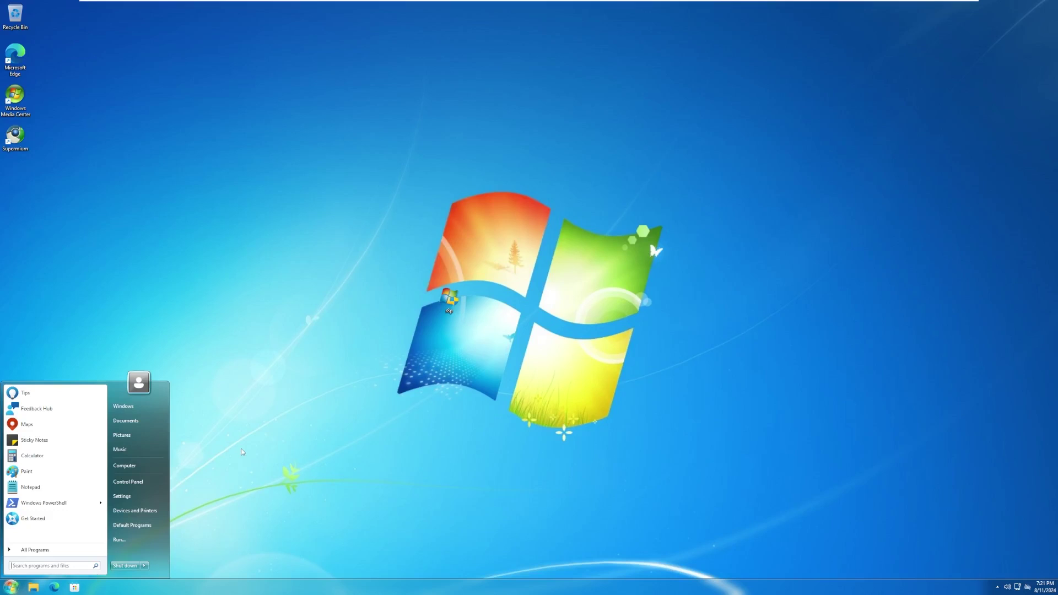
left_click(94, 63)
double_click(15, 16)
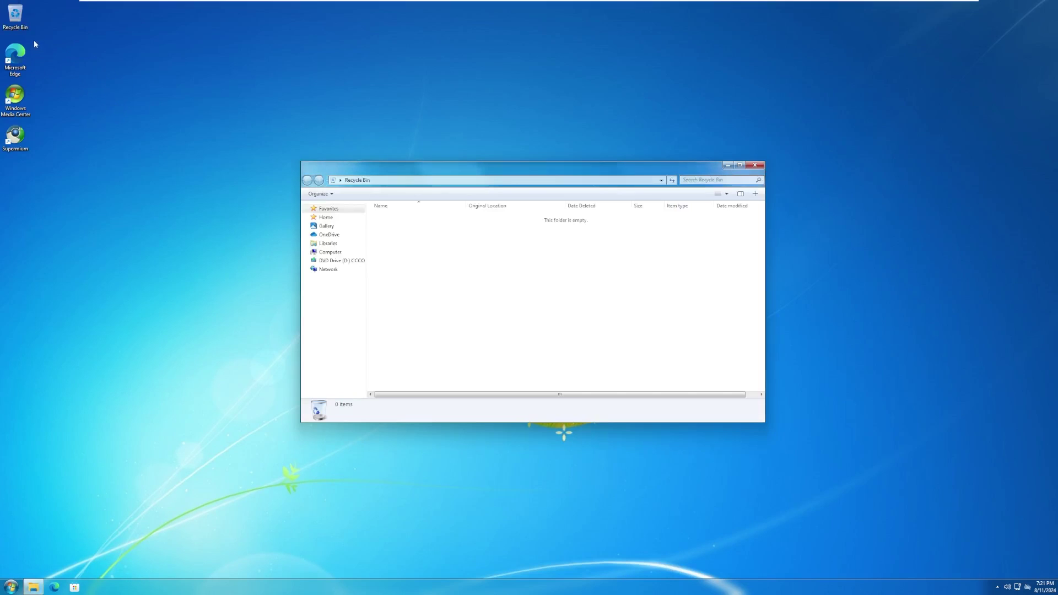
left_click(15, 16)
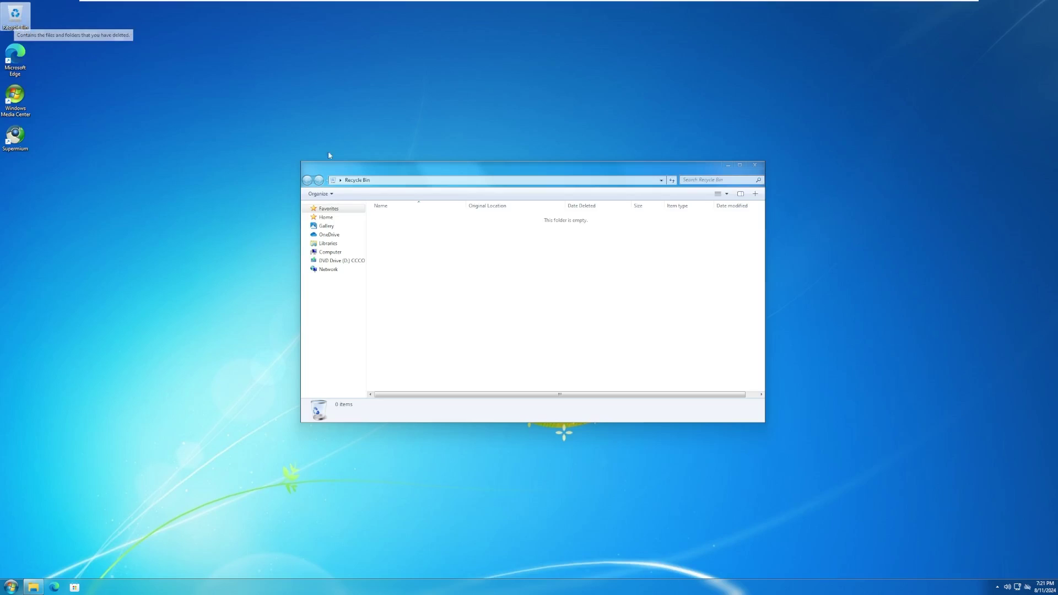
key("super+d")
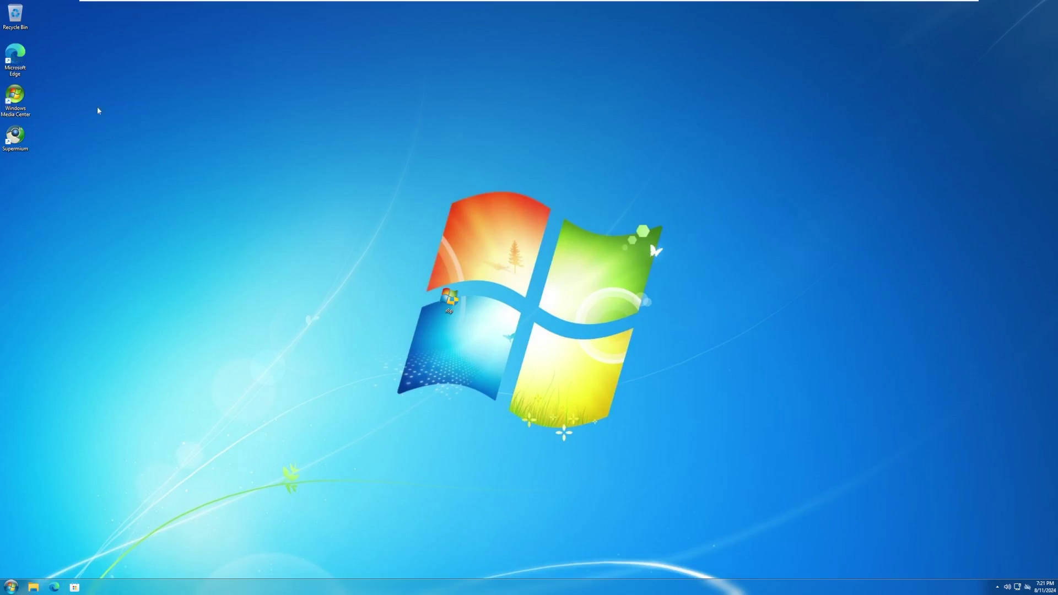
- Open Windows Media Center, dismiss its display resolution notice, and view the welcome screens before closing it
double_click(15, 99)
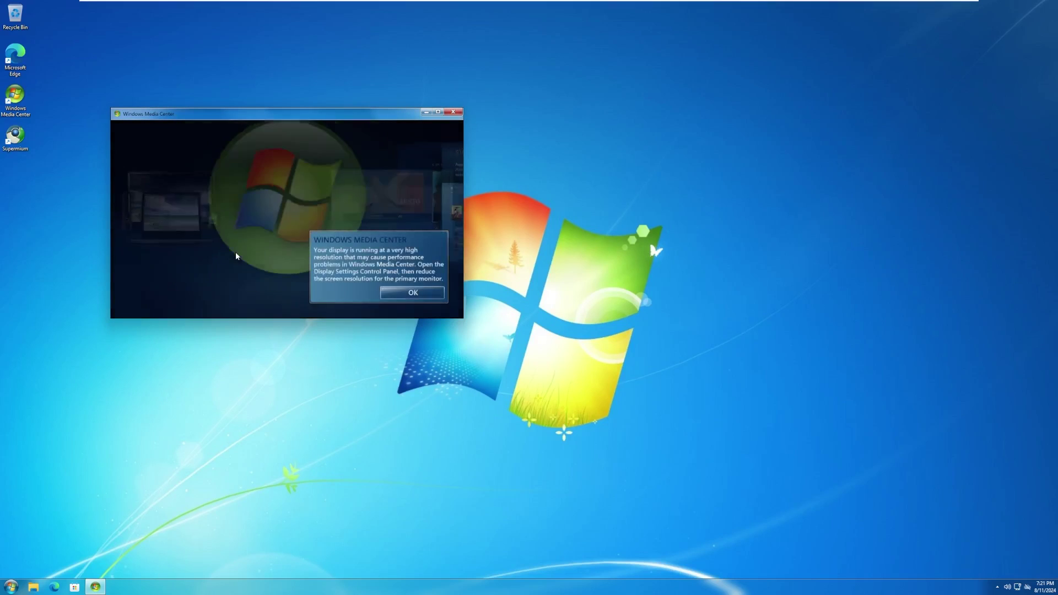
left_click(423, 293)
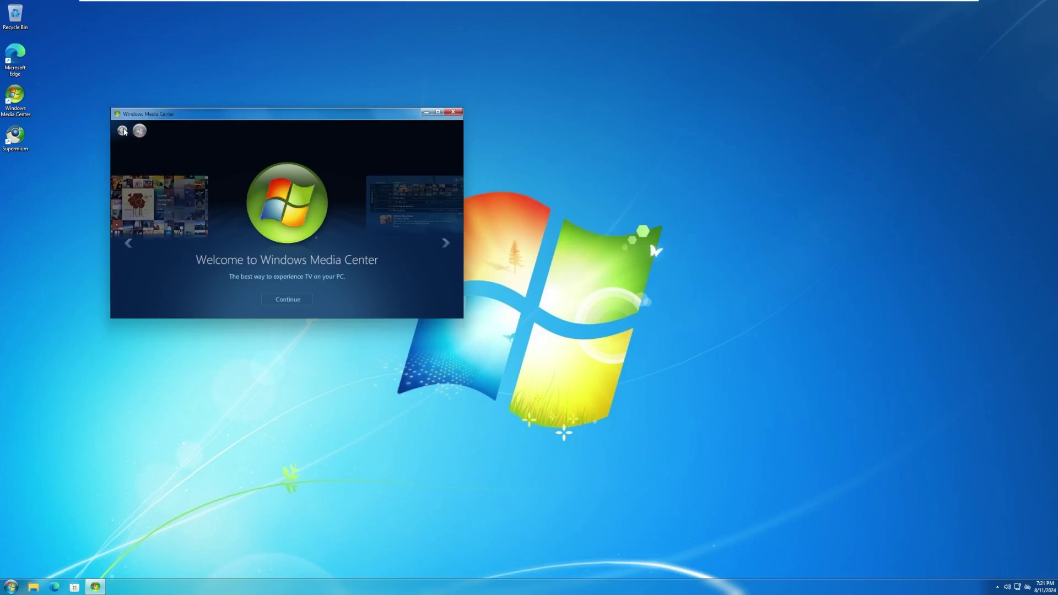
left_click(443, 243)
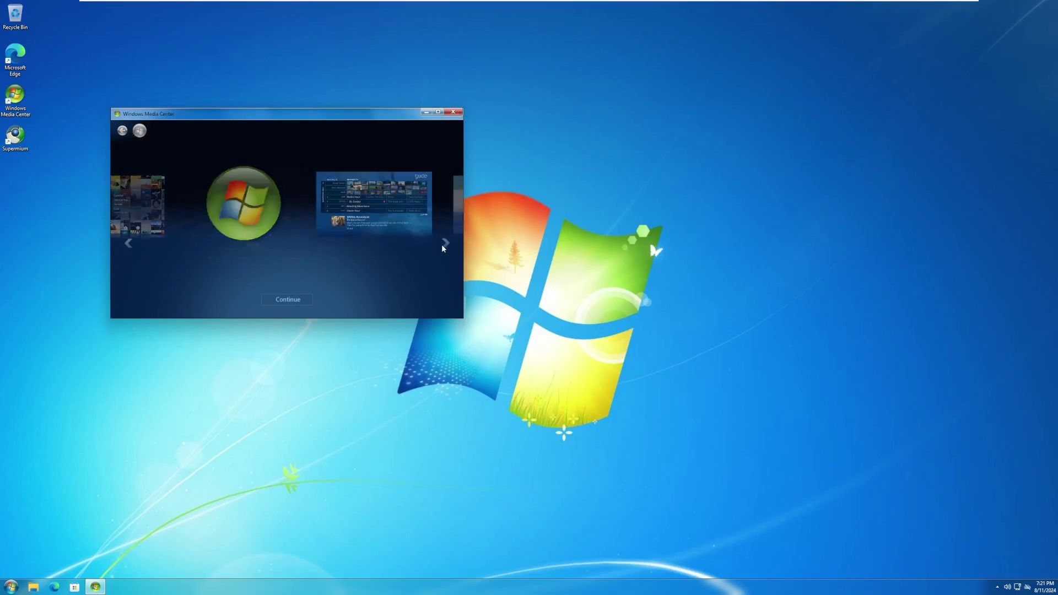
left_click(452, 114)
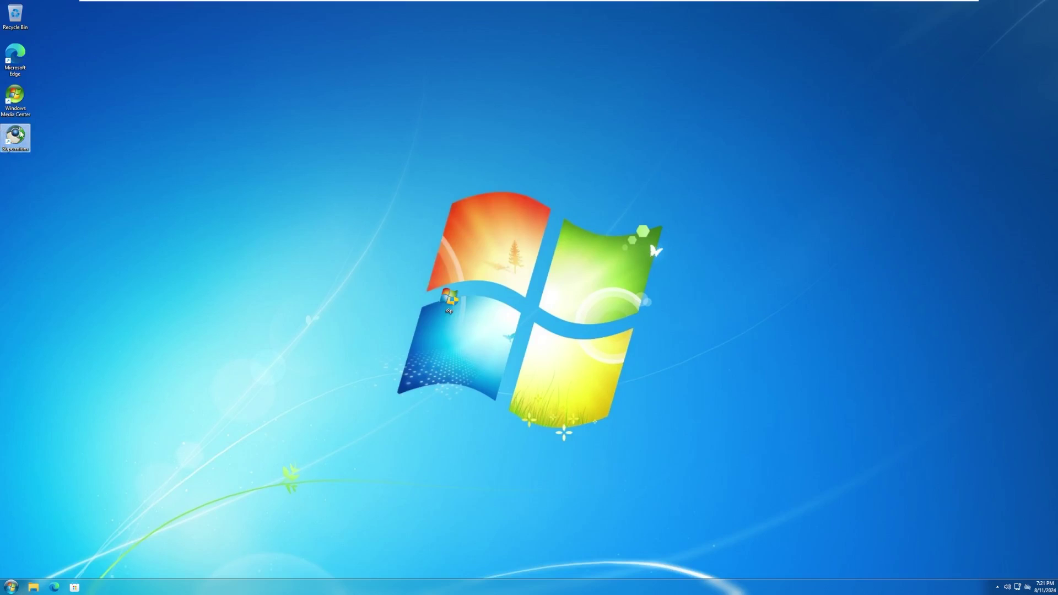
- Try to launch Supermium and examine the target path in its shortcut properties
double_click(25, 137)
right_click(20, 145)
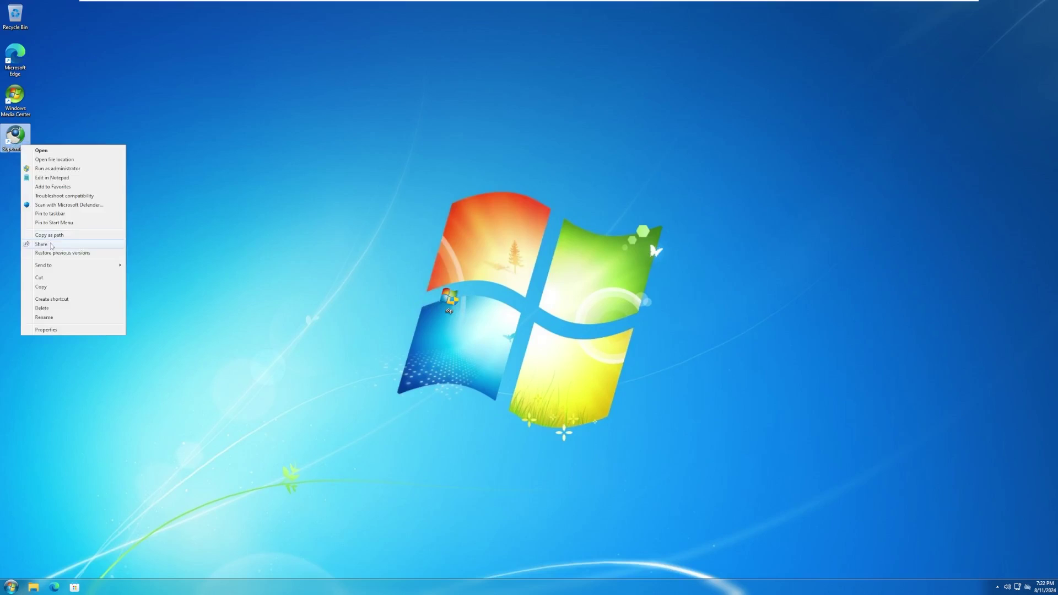
left_click(75, 329)
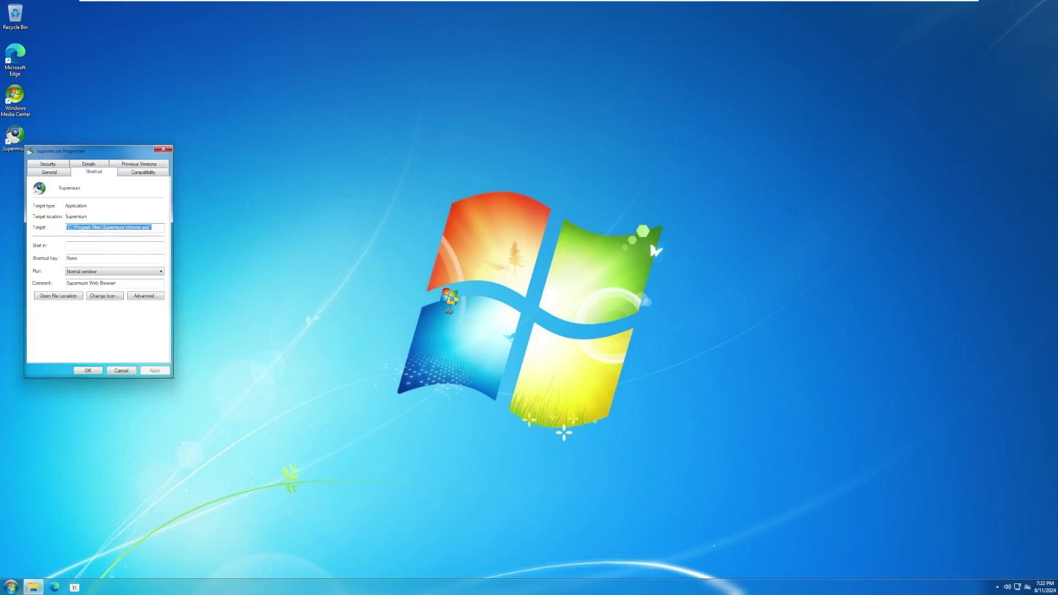
left_click(152, 227)
left_click(163, 150)
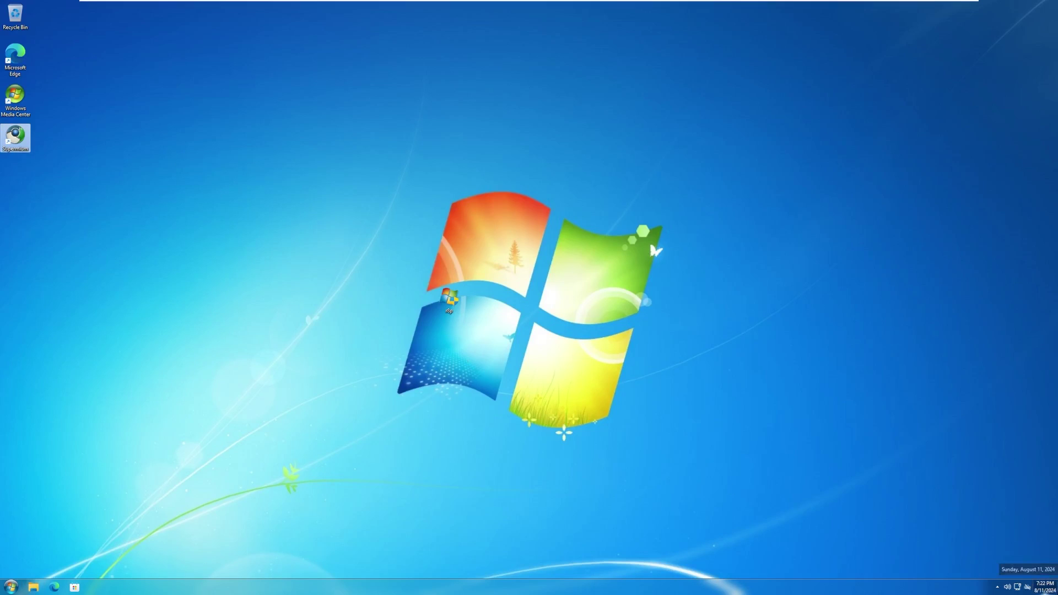
- Check the clock's calendar flyout and open the taskbar properties
left_click(1044, 588)
left_click(994, 549)
right_click(883, 588)
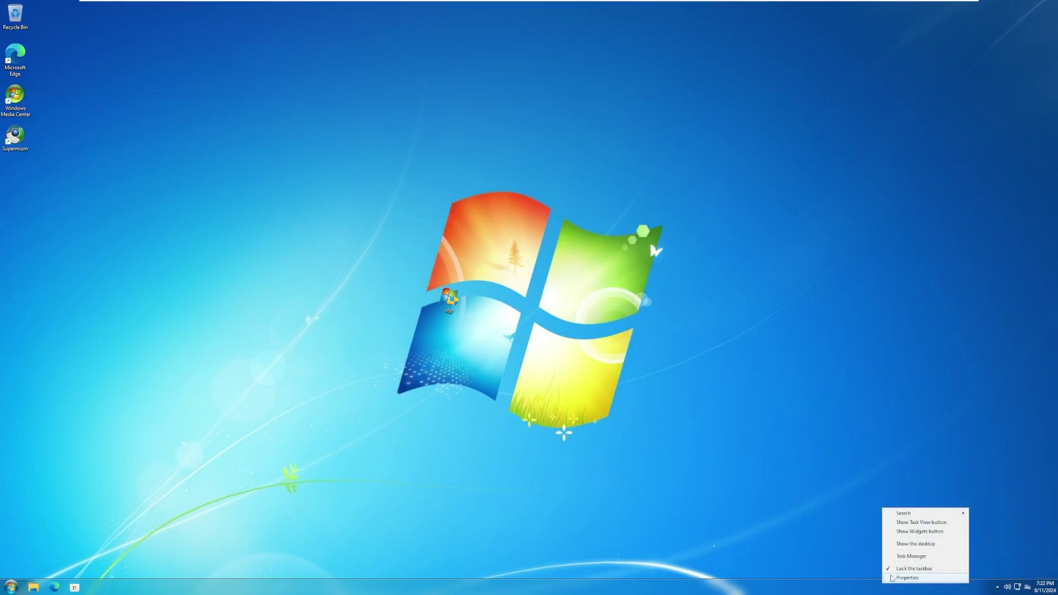
left_click(909, 562)
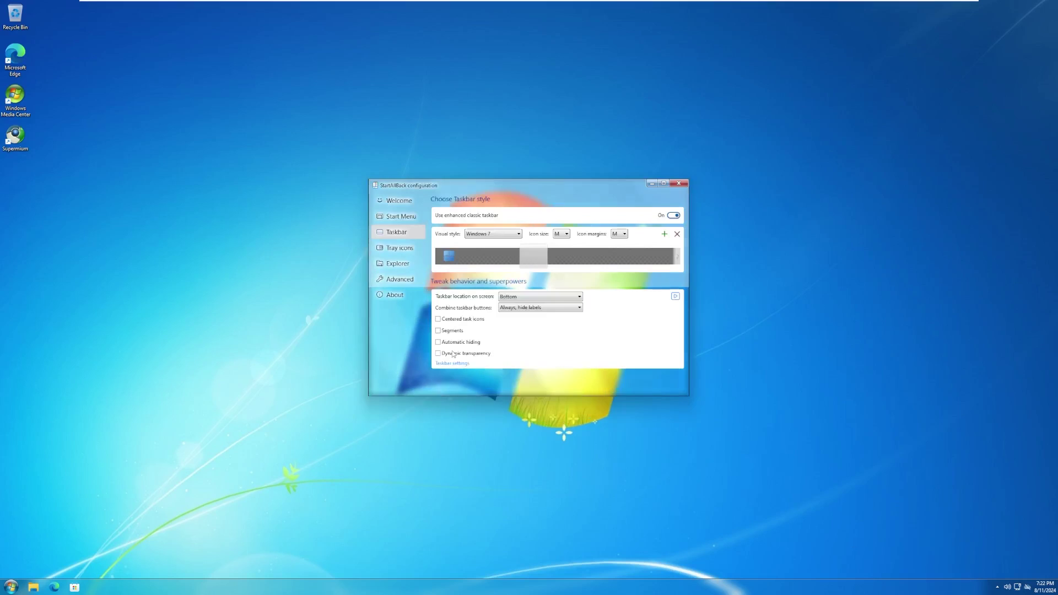
- Close the StartAllBack configuration, and skip signing in to Supermium to view its new tab page before closing the browser
left_click(679, 184)
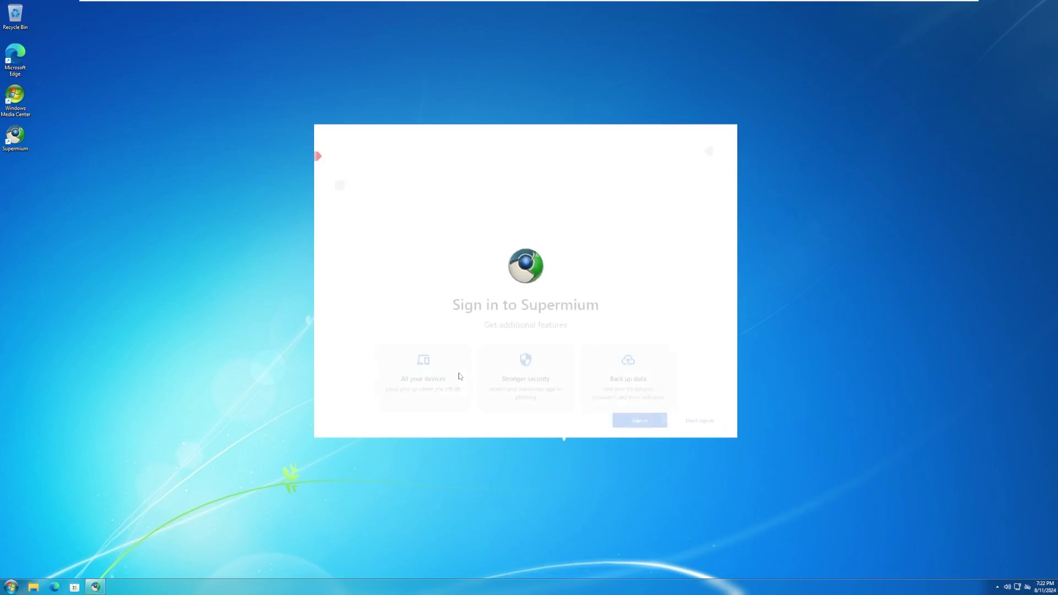
left_click(700, 421)
left_click(699, 429)
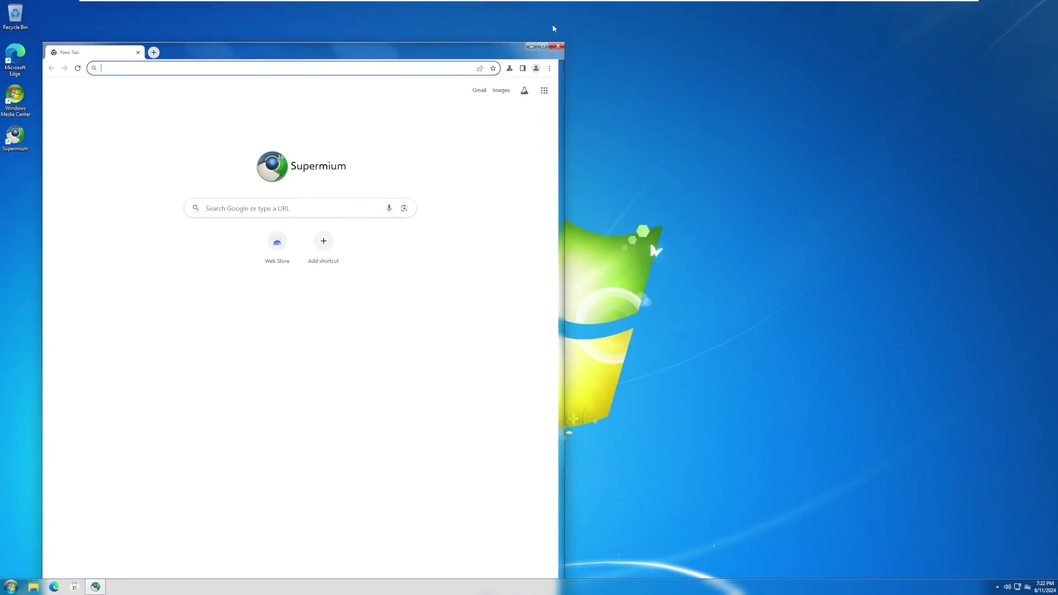
left_click(558, 46)
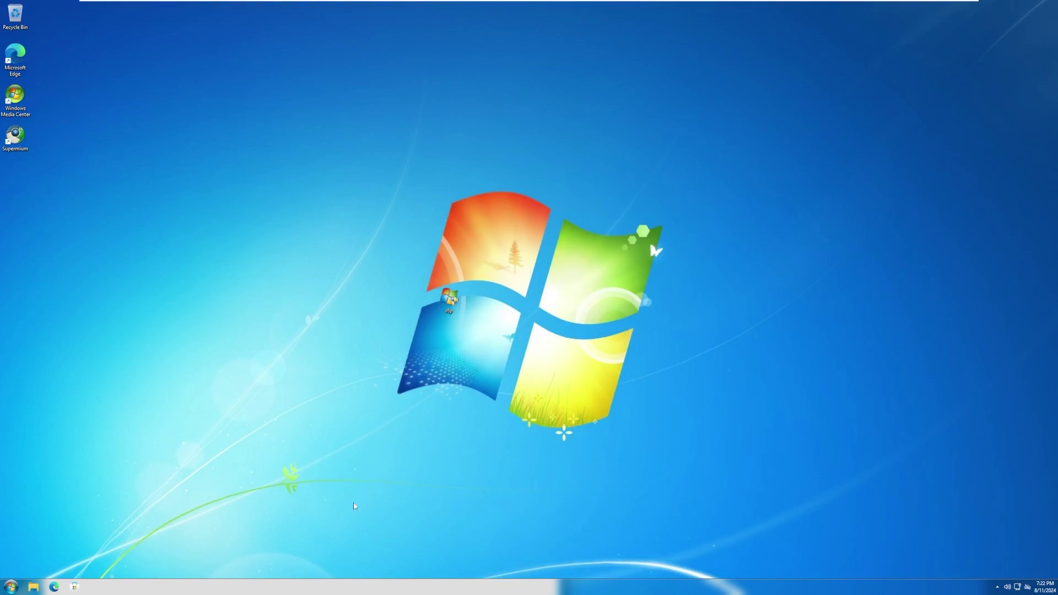
- Check the clock's calendar flyout and quit OneDrive
right_click(648, 586)
left_click(1042, 589)
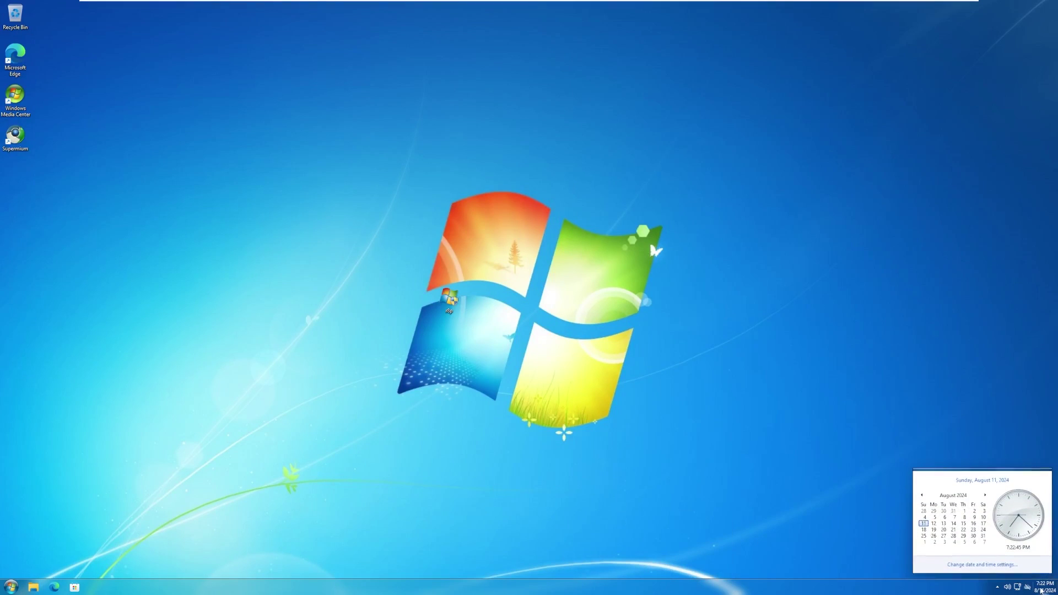
left_click(1028, 586)
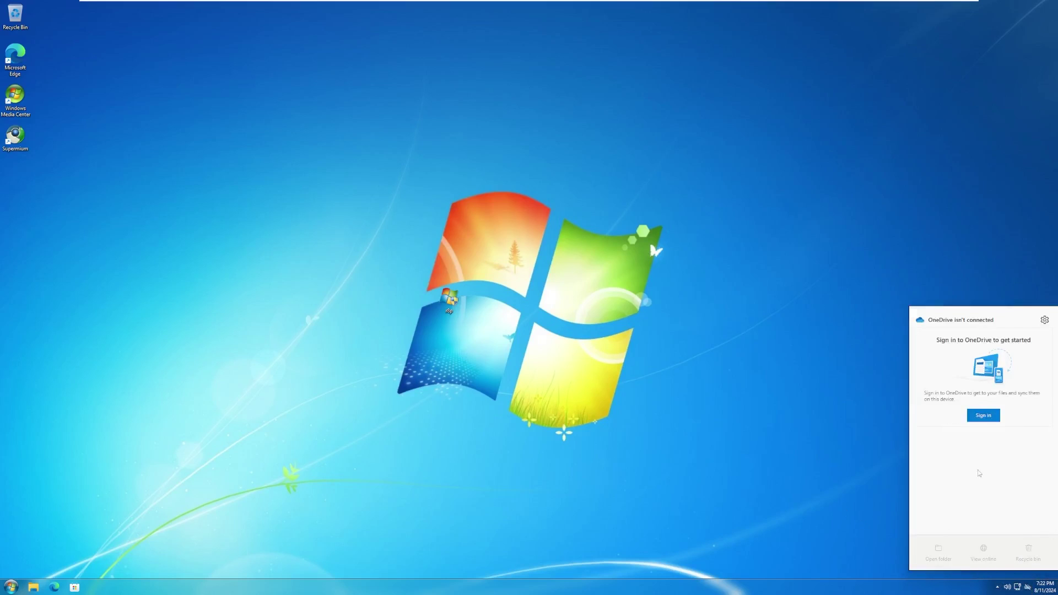
left_click(1045, 320)
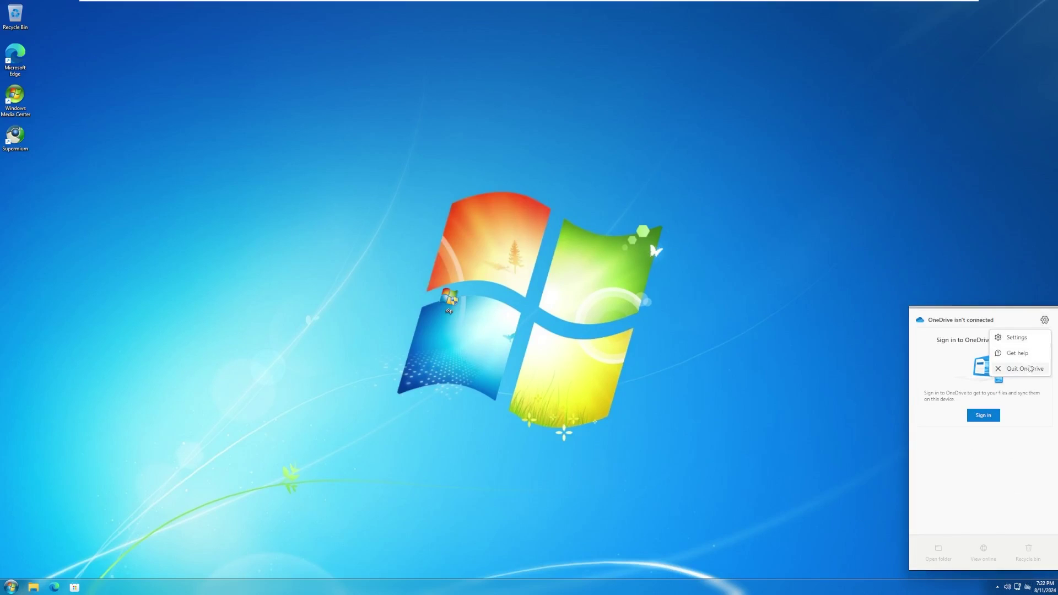
left_click(1030, 369)
left_click(491, 333)
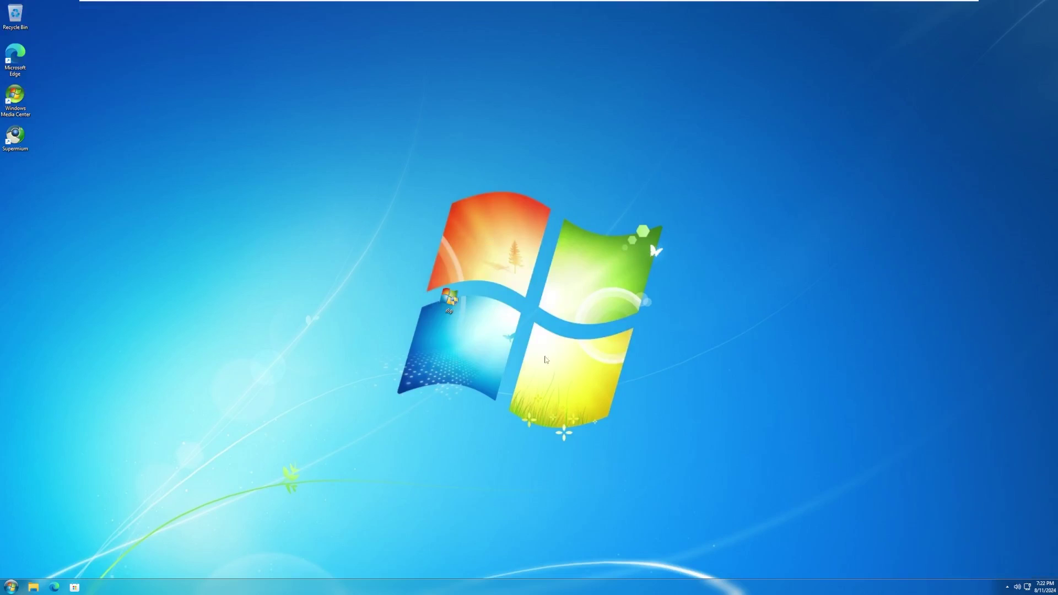
- Look over the notification area and its hidden icons
left_click(1030, 587)
left_click(1021, 590)
left_click(1008, 587)
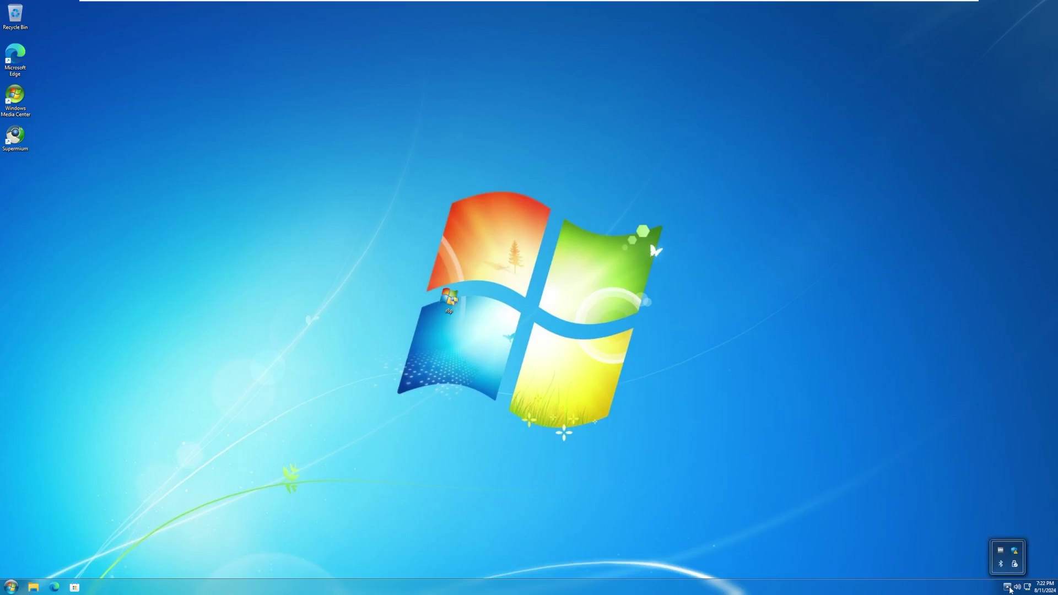
left_click(1009, 587)
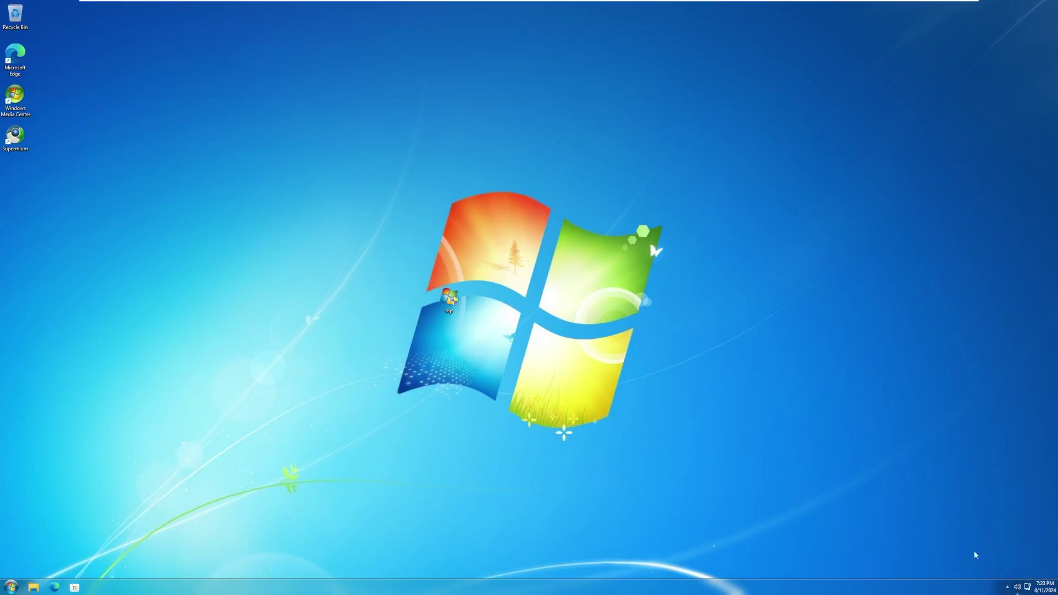
- Browse Computer, Libraries and Local Disk (C:) in File Explorer, repositioning the window, and close it
left_click(34, 588)
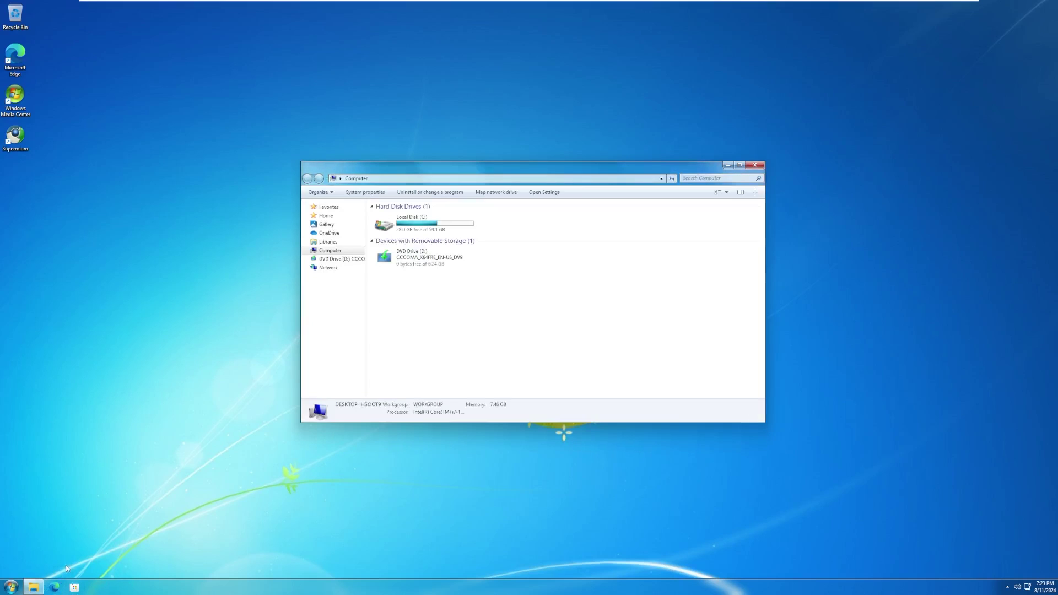
left_click_drag(364, 170, 333, 180)
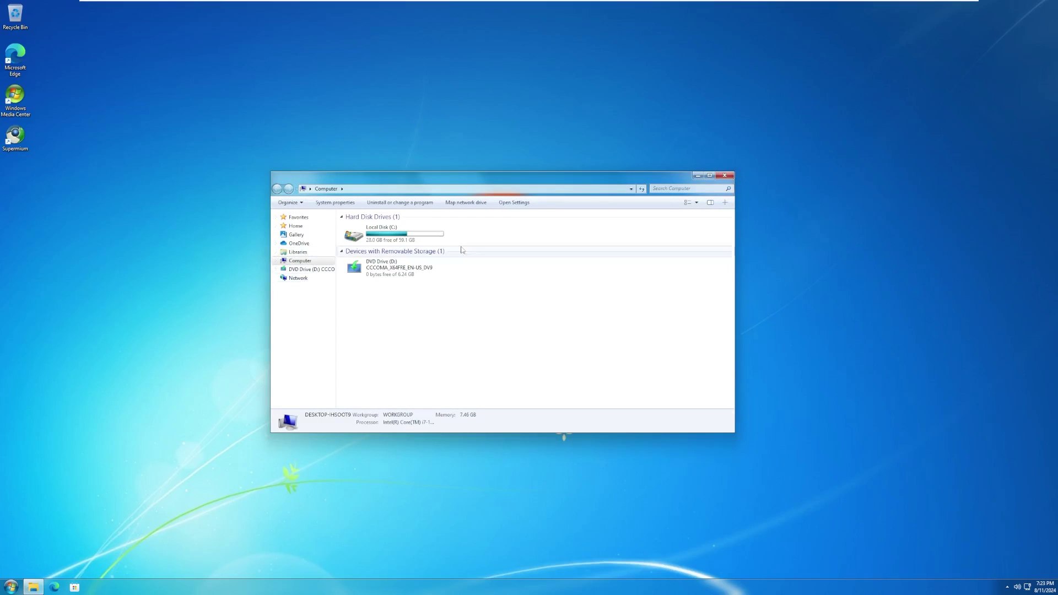
left_click_drag(462, 176, 503, 160)
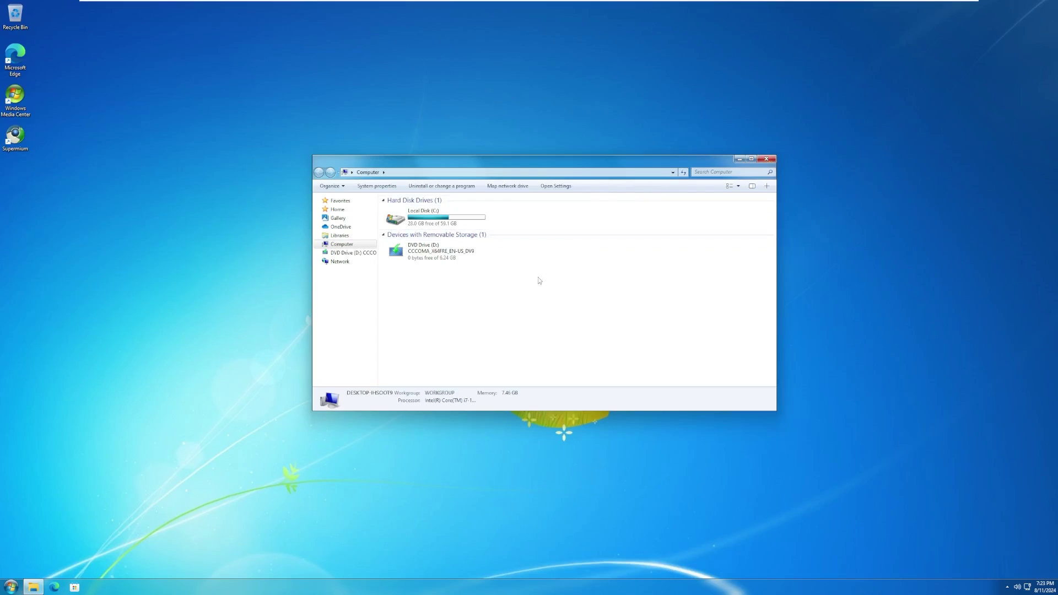
left_click(339, 236)
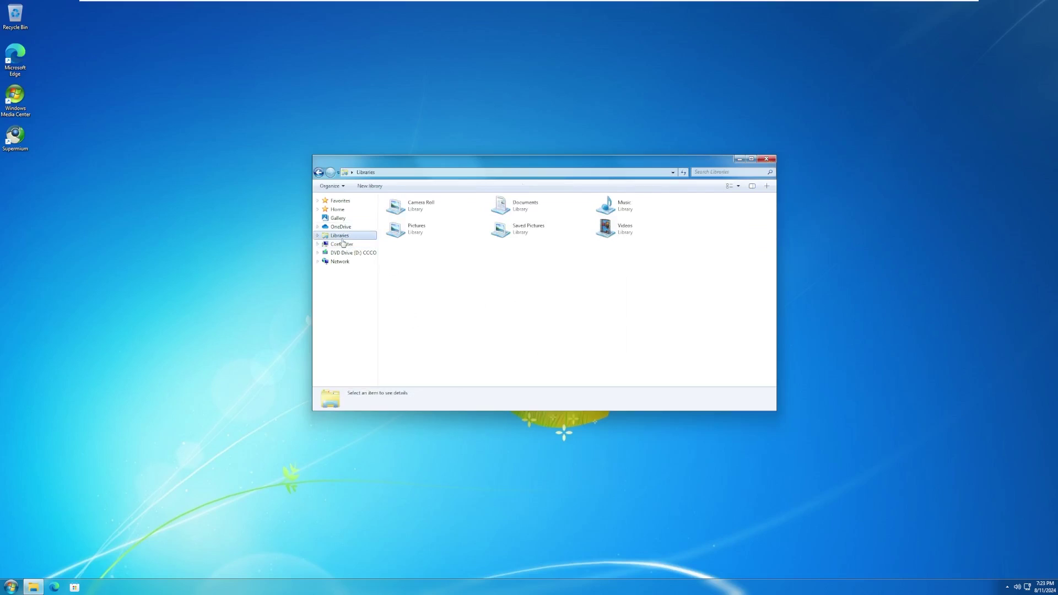
left_click(343, 244)
double_click(415, 212)
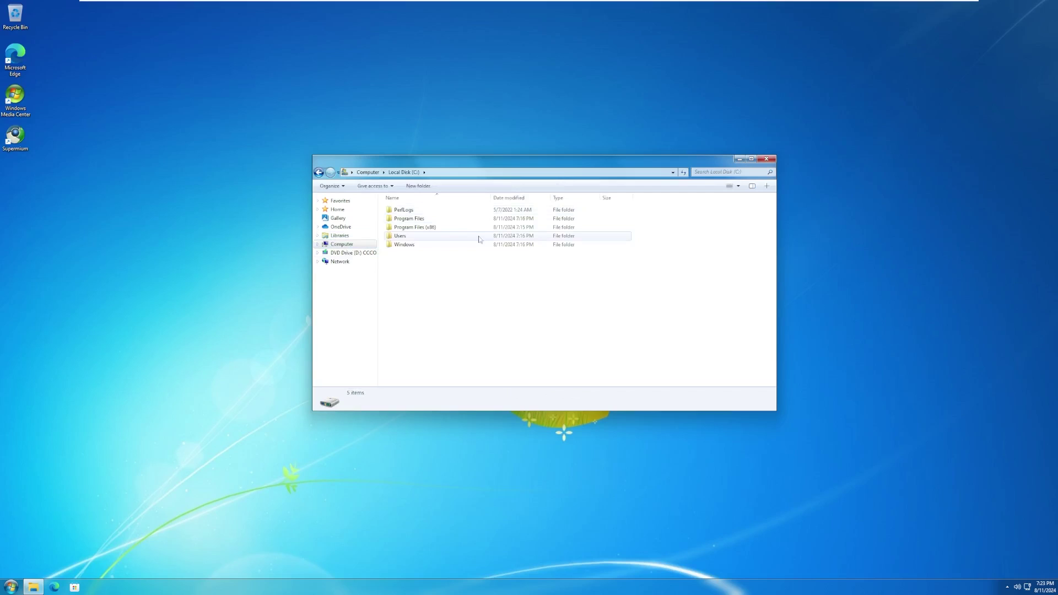
key("alt+F4")
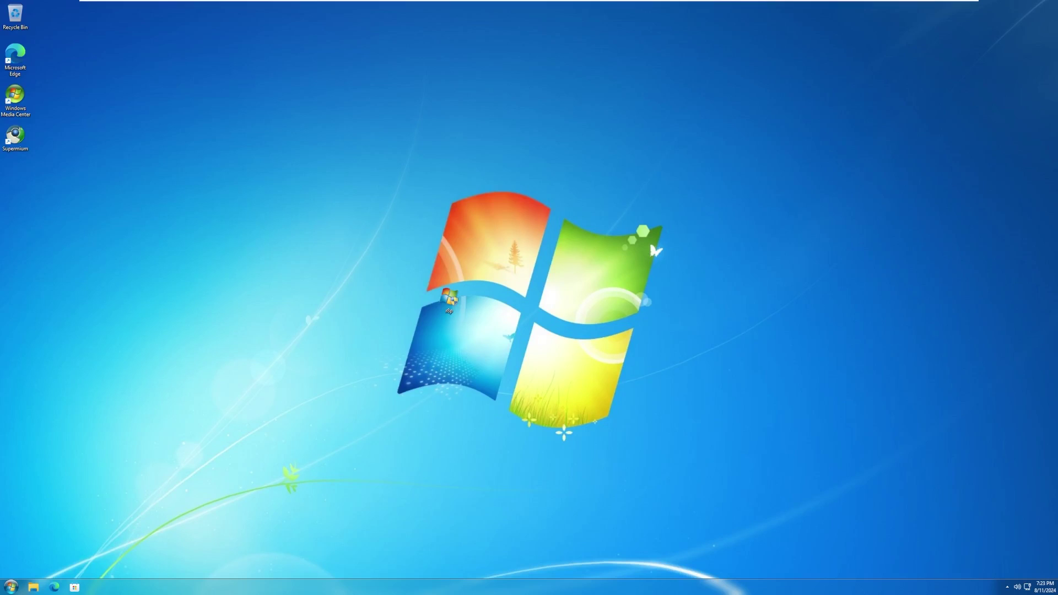
- Launch Calculator from the Start menu and close it again
left_click(11, 587)
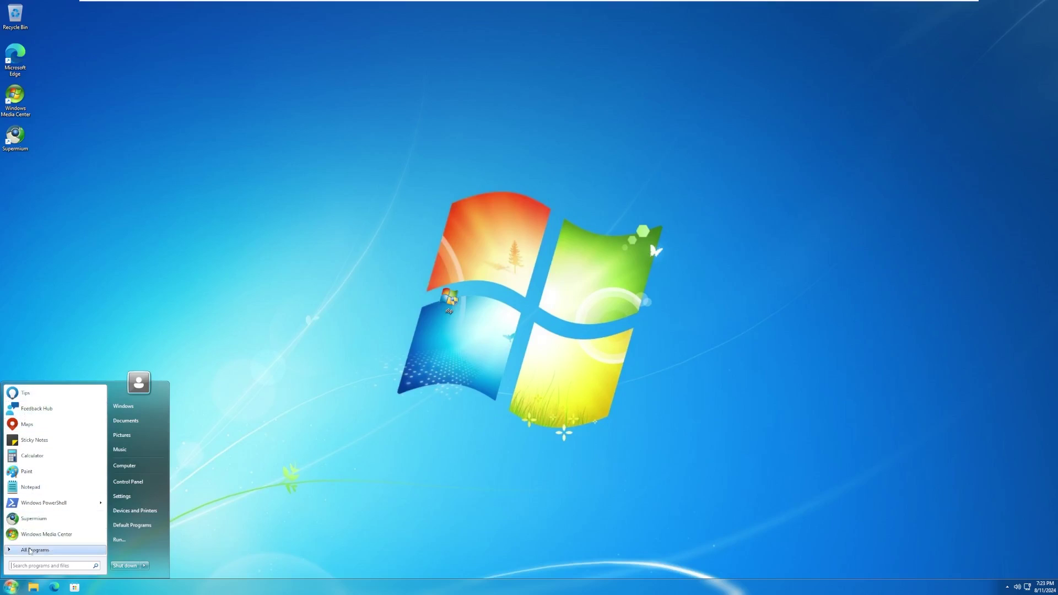
left_click(57, 551)
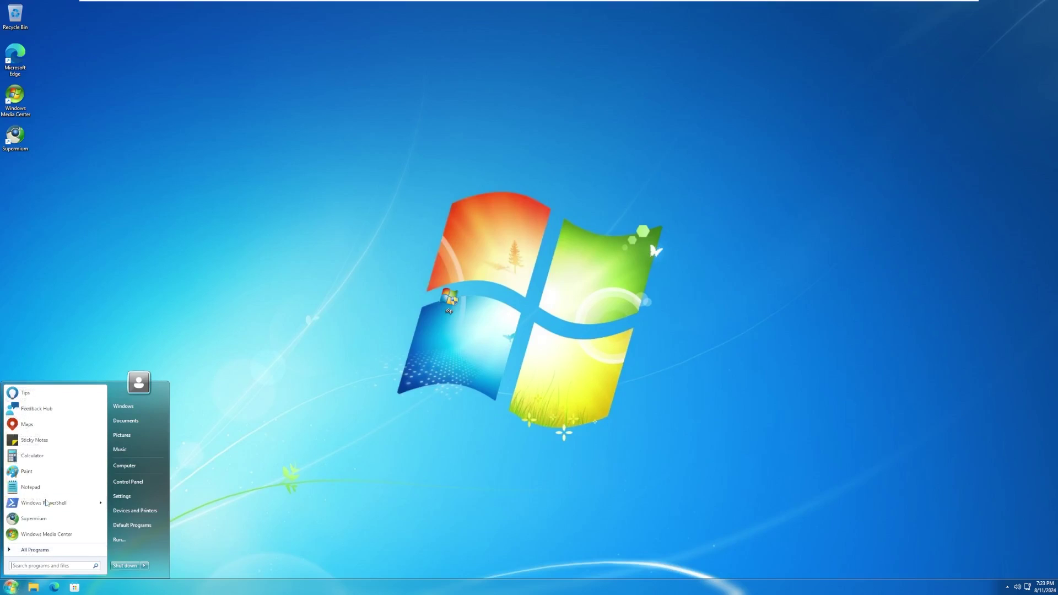
left_click(33, 457)
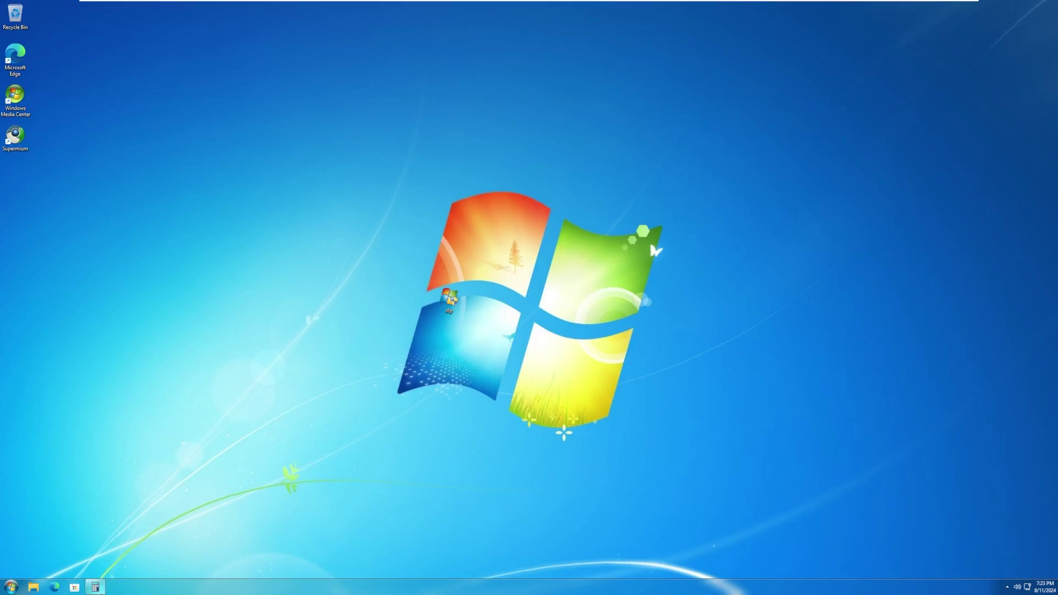
mouse_move(96, 588)
left_click(121, 516)
- Launch 8GadgetPack from the list of all programs
left_click(11, 586)
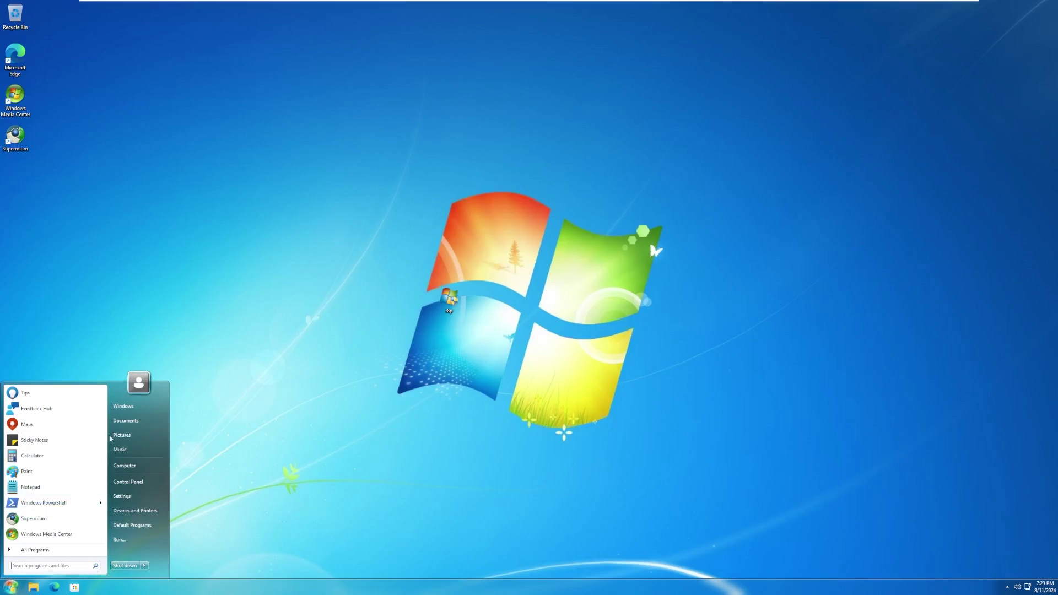
left_click(55, 552)
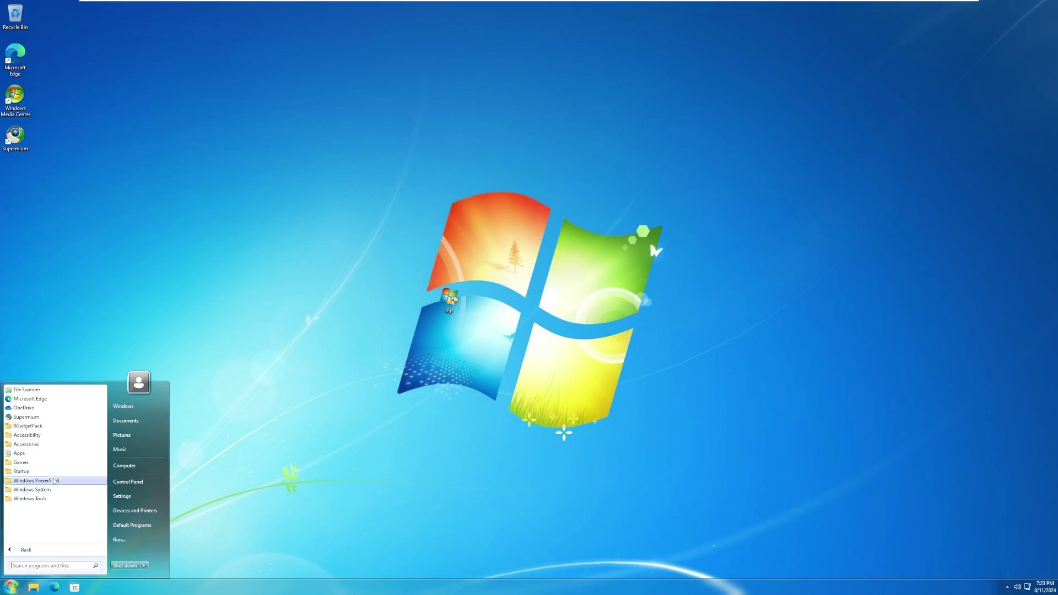
left_click(27, 417)
left_click(41, 444)
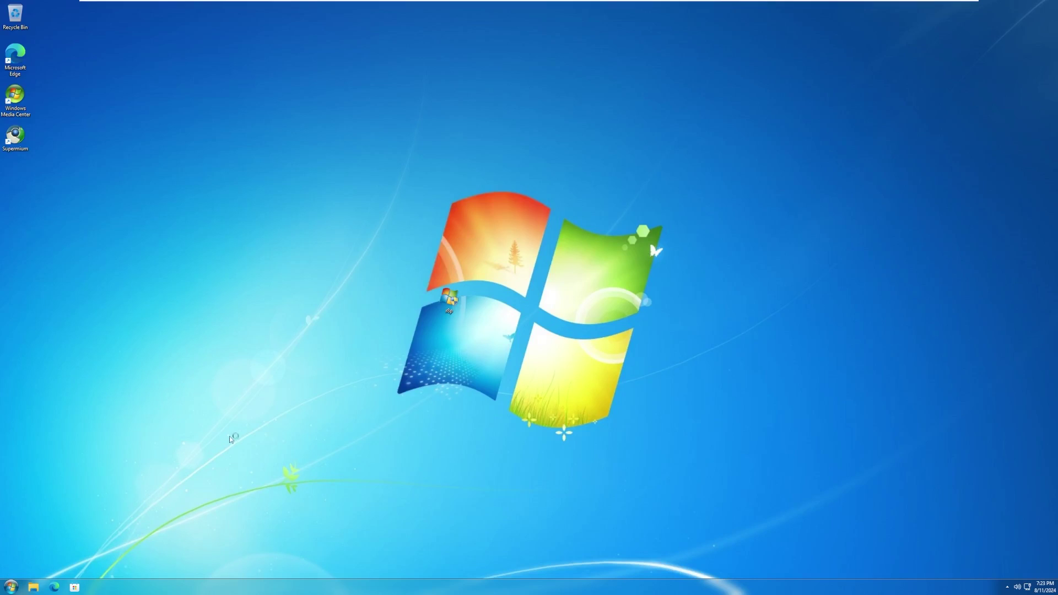
- Examine the Accessibility, Accessories, Apps, Games, Startup, Windows PowerShell, Windows System and Windows Tools entries among all programs, and return to the desktop
left_click(10, 585)
left_click(44, 549)
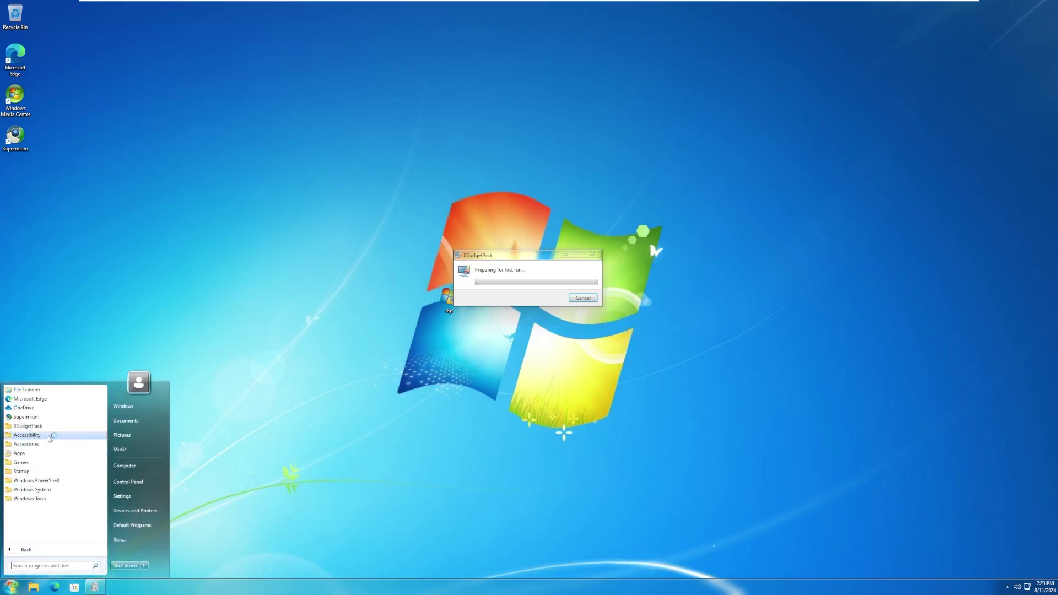
left_click(28, 436)
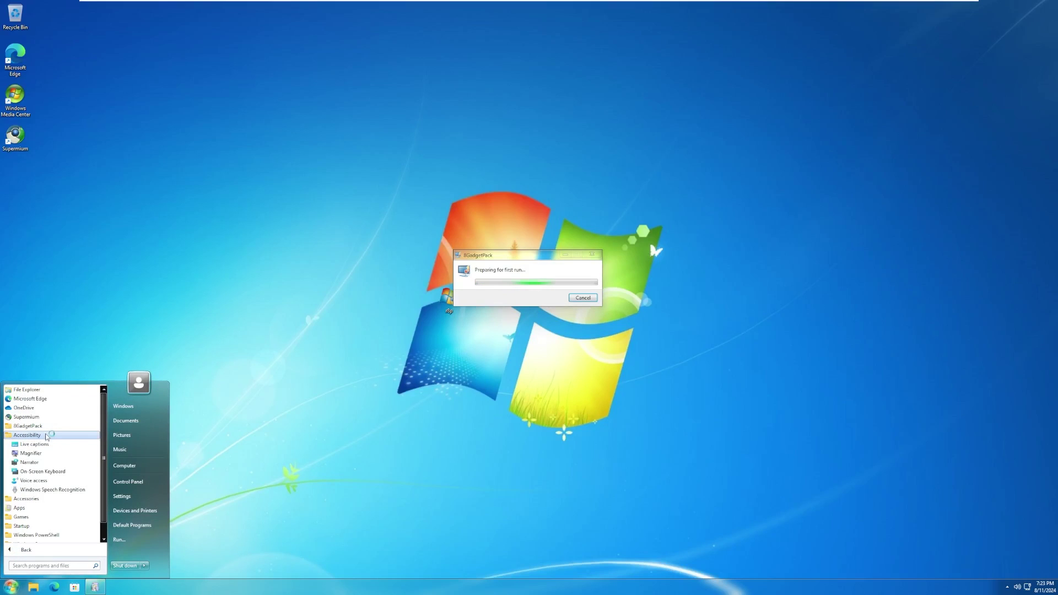
left_click(26, 498)
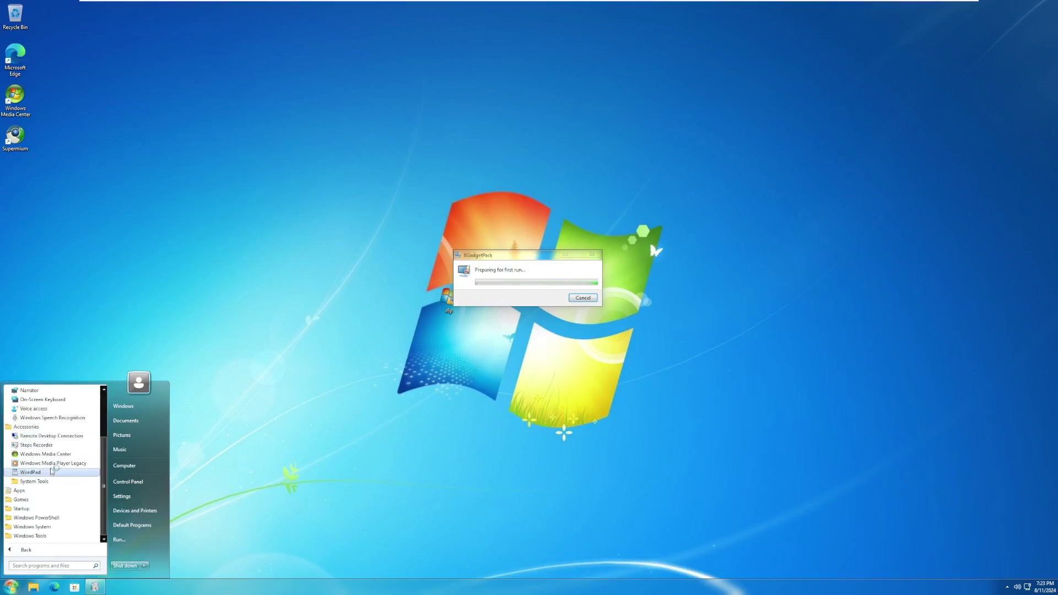
left_click(54, 491)
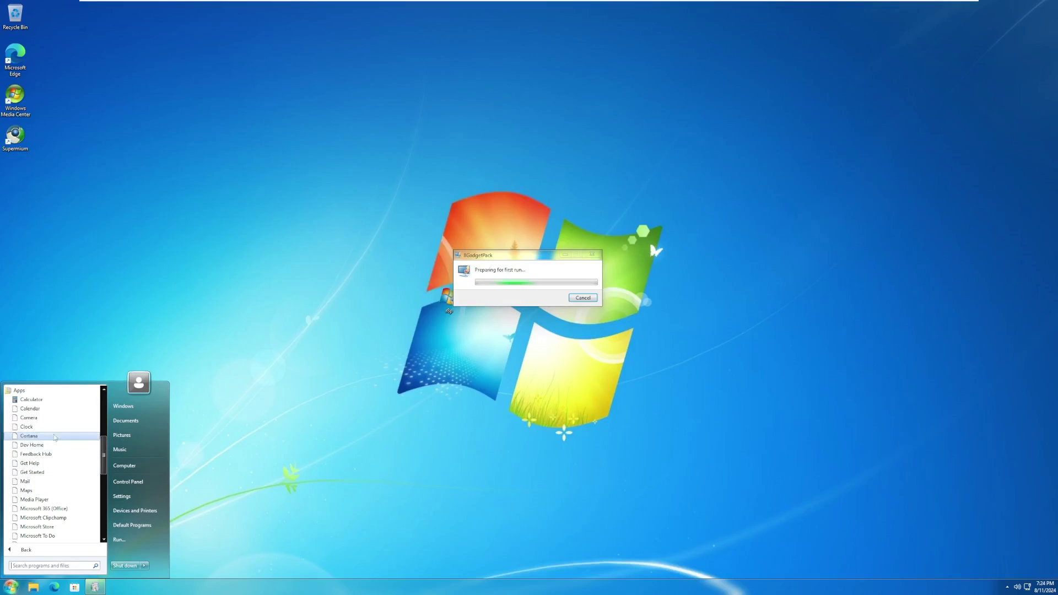
scroll(55, 437, "down", 6)
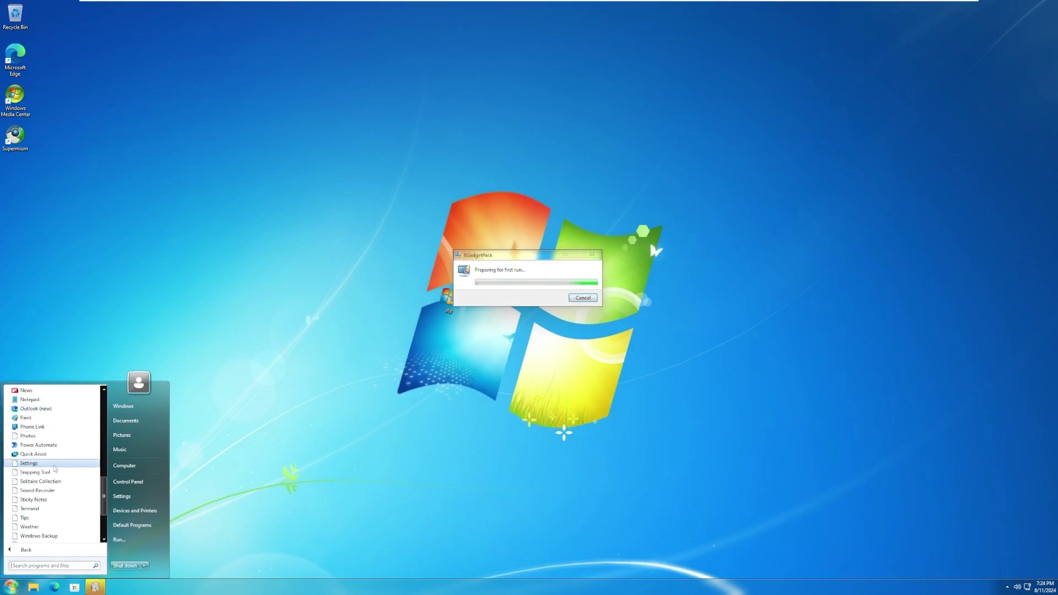
scroll(55, 469, "down", 5)
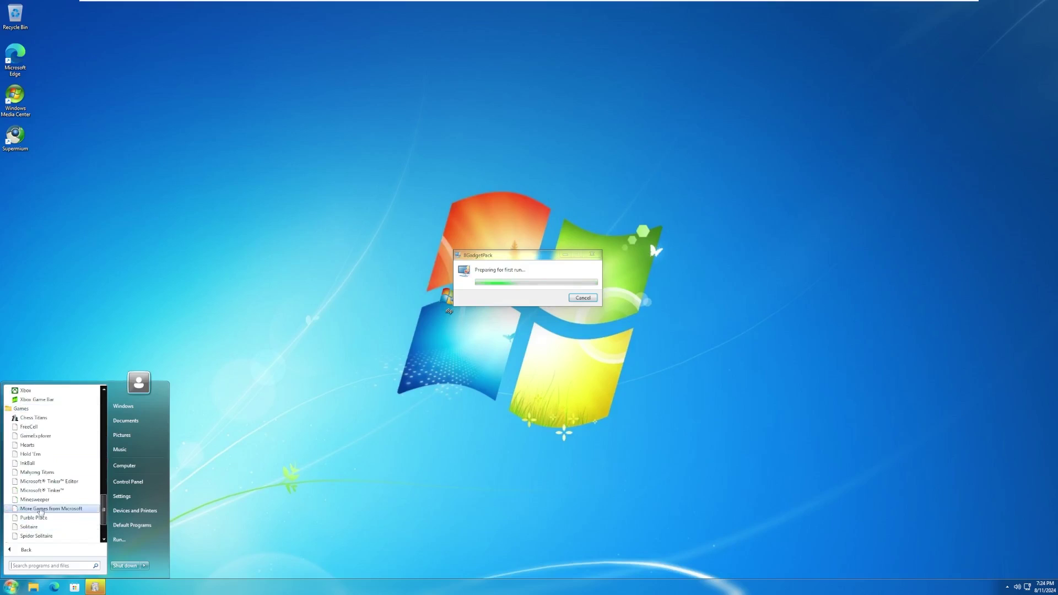
scroll(43, 507, "down", 1)
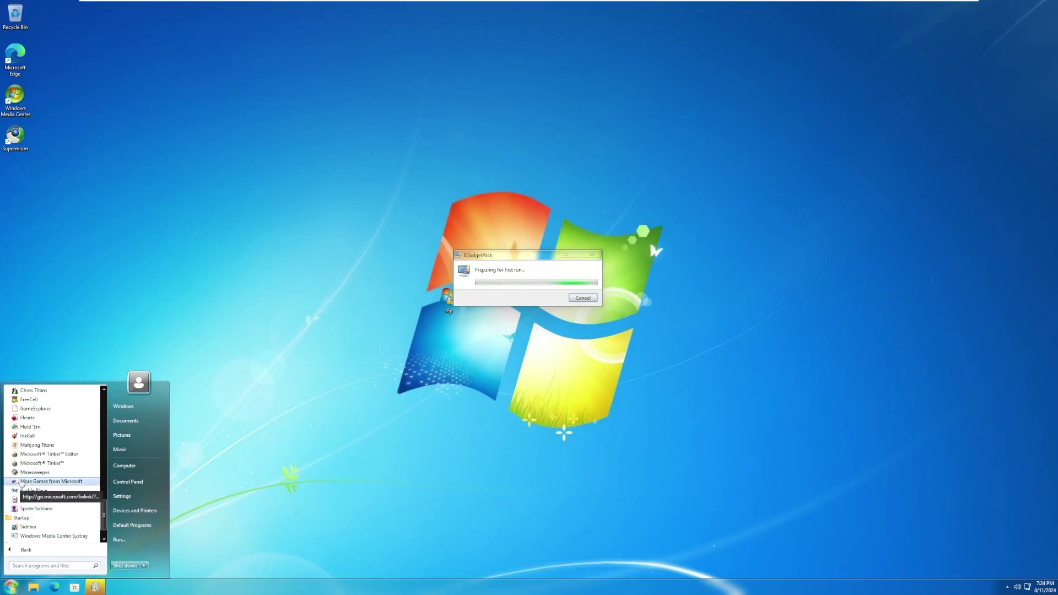
scroll(25, 482, "up", 1)
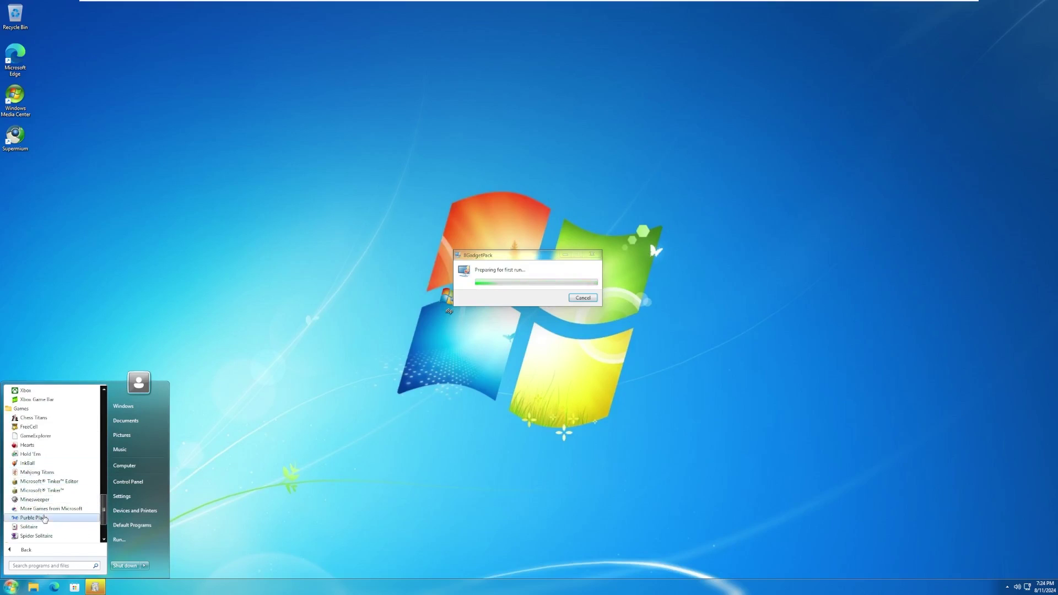
scroll(58, 501, "down", 2)
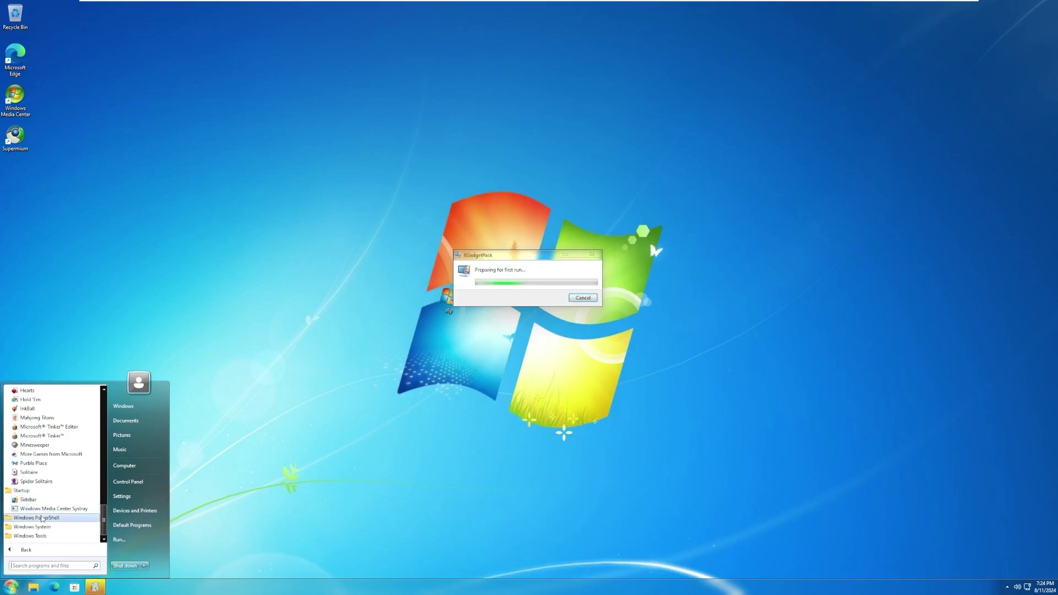
left_click(42, 518)
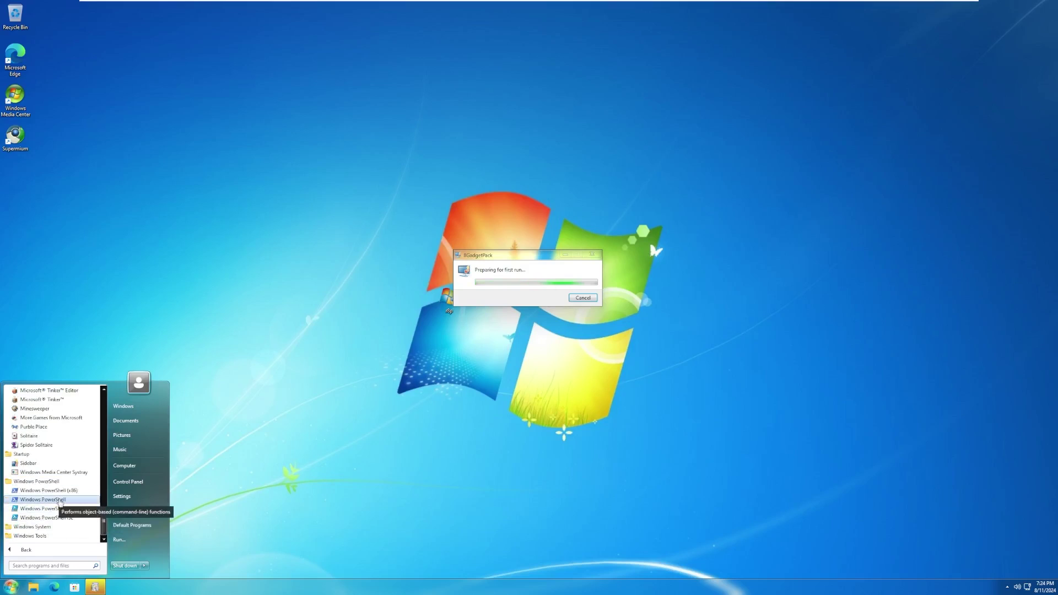
left_click(57, 528)
scroll(55, 523, "down", 5)
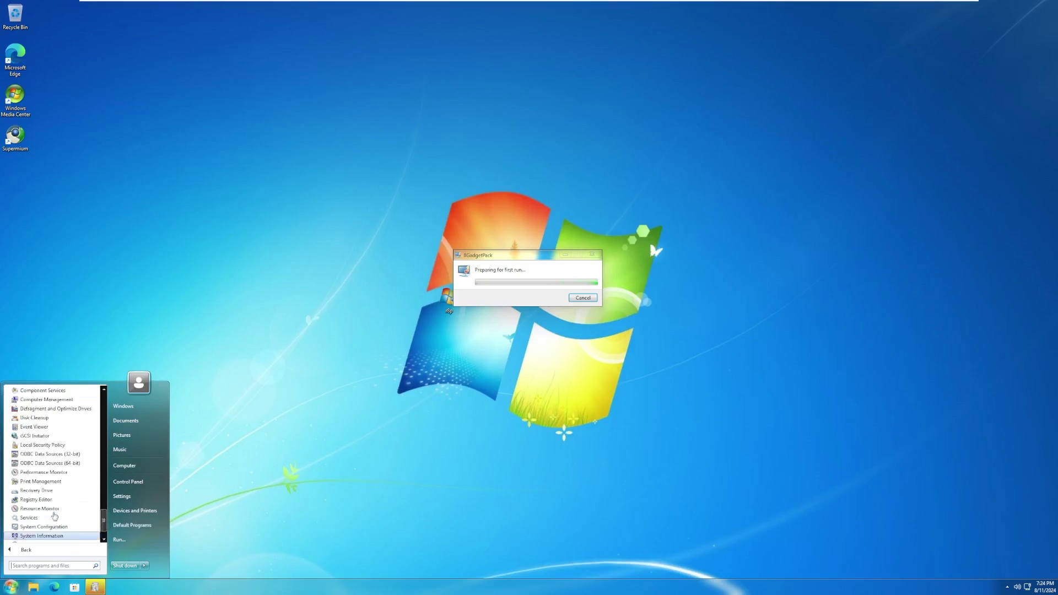
left_click(401, 467)
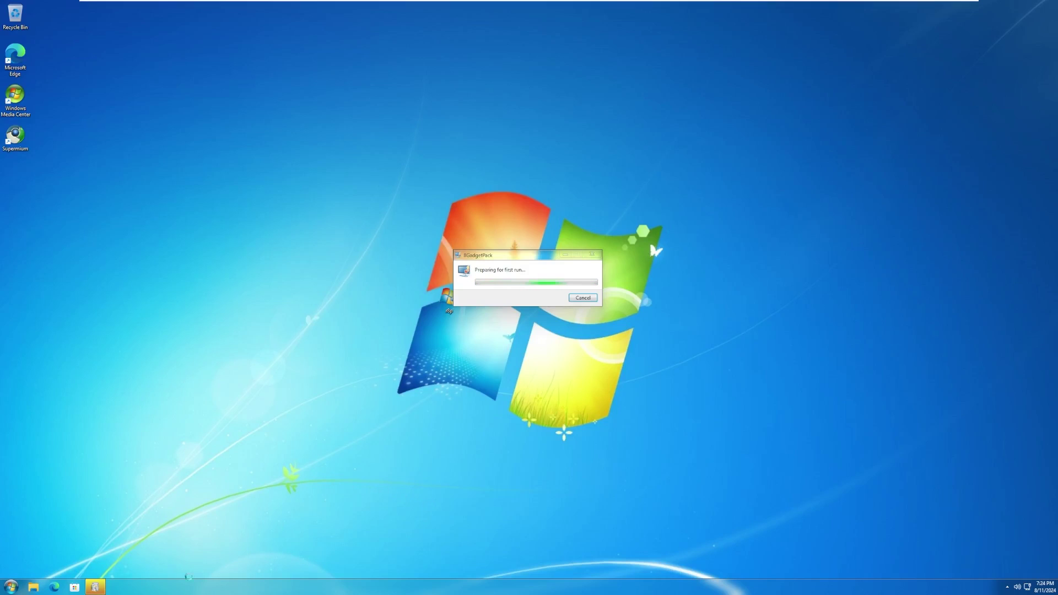
- Open the desktop's Personalization window to look over the available themes
right_click(379, 517)
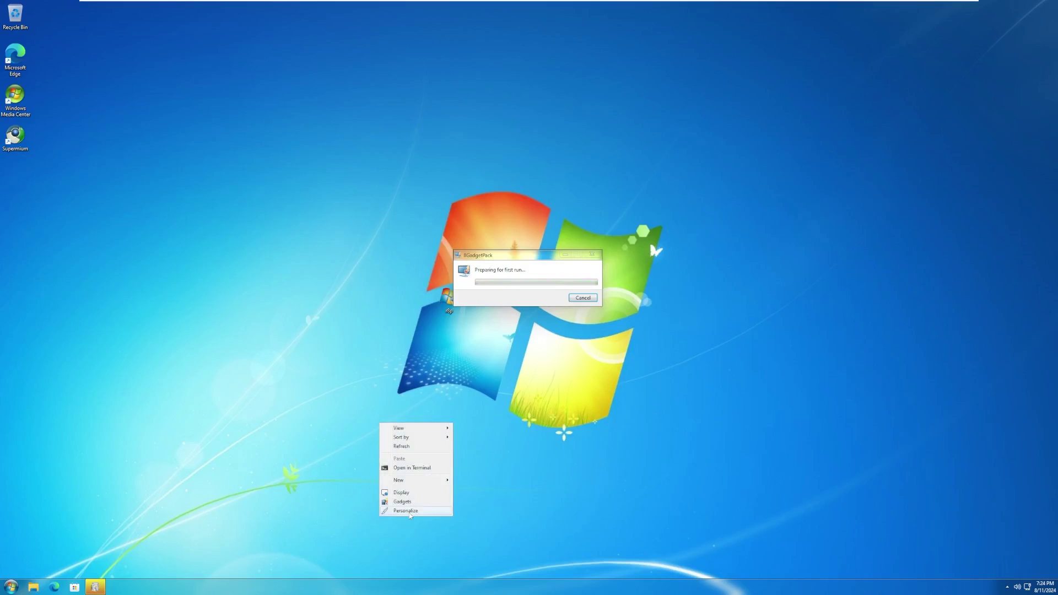
left_click(411, 513)
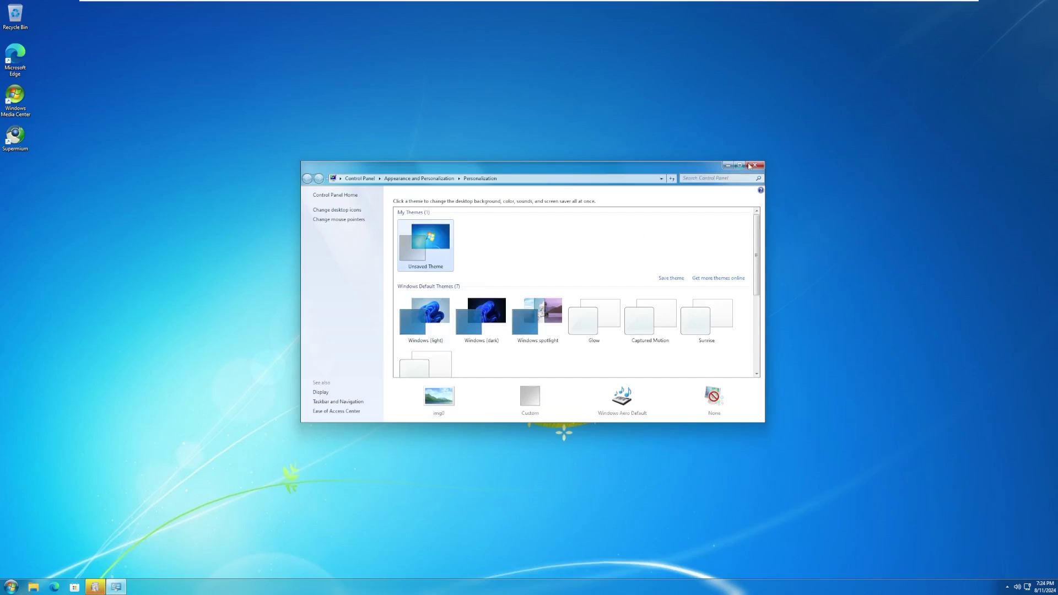
- Look over the remaining themes in the Personalization window and close it
scroll(759, 263, "down", 5)
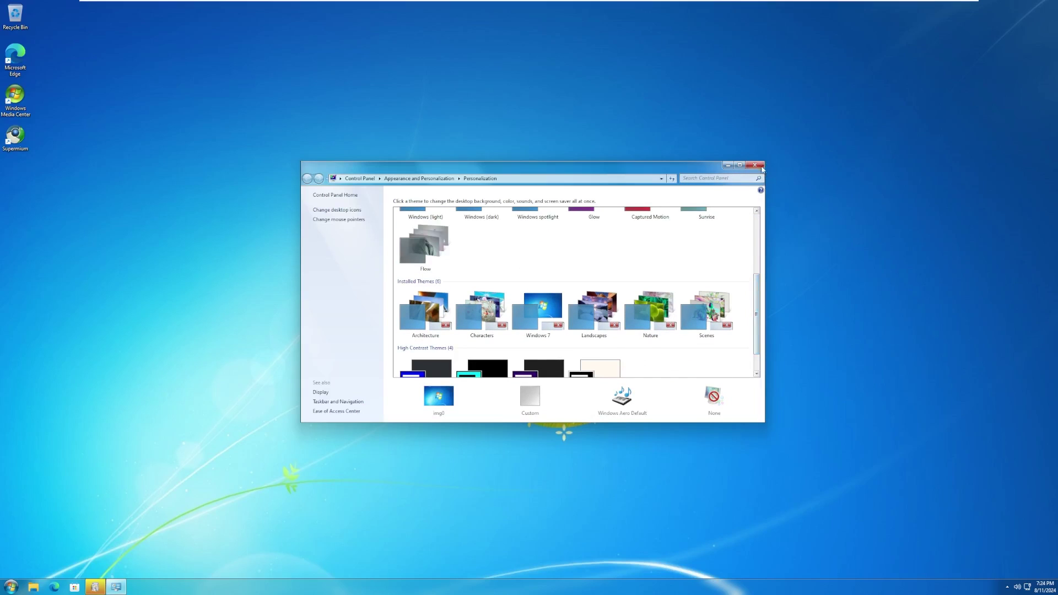
left_click(760, 167)
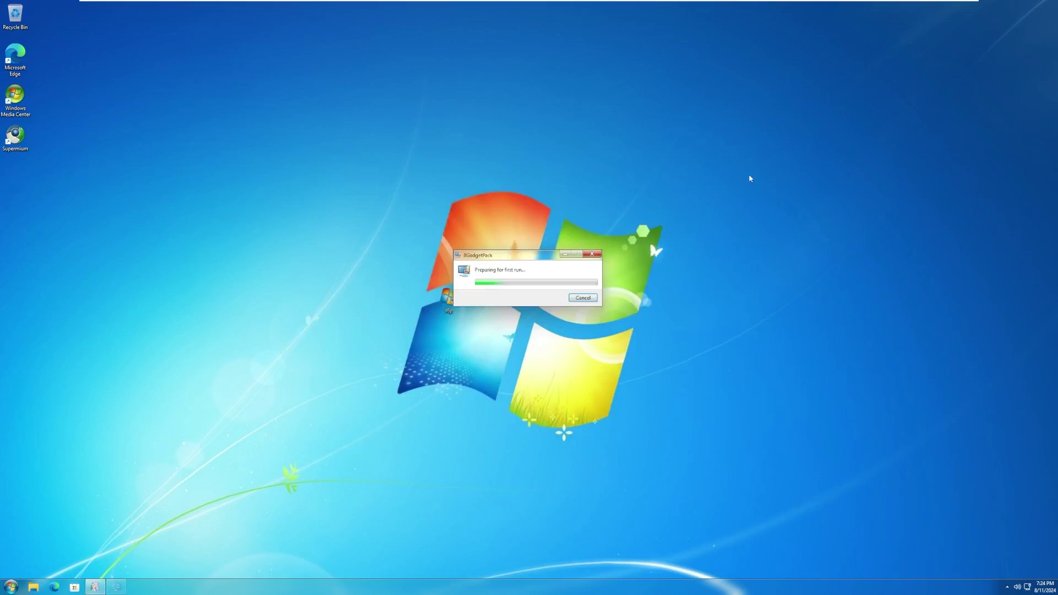
- Open Task Manager, reposition its window on the desktop, and display the CPU performance graph
right_click(502, 585)
left_click(522, 554)
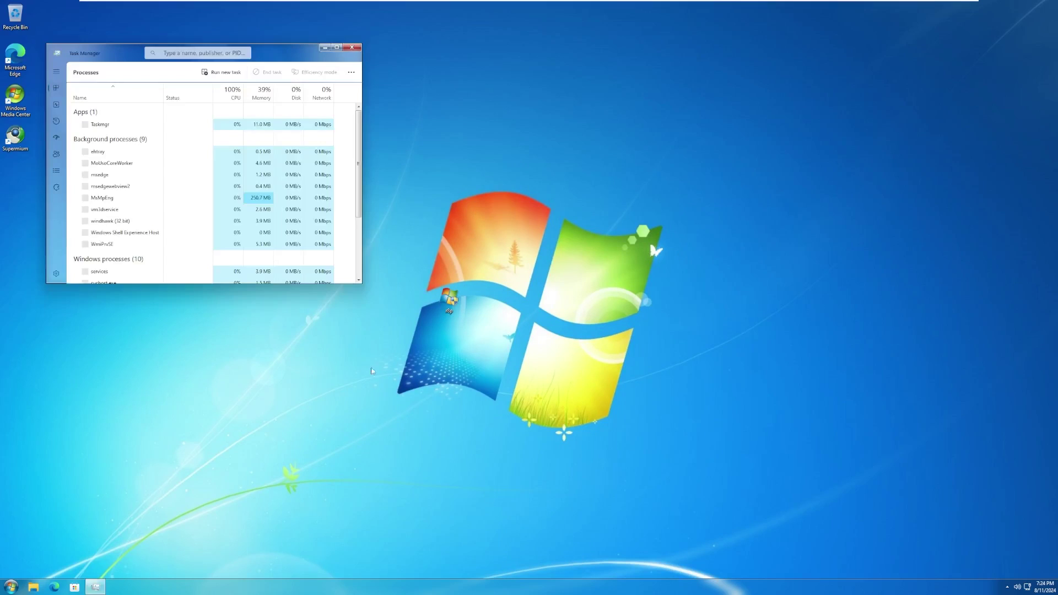
left_click_drag(105, 62, 161, 134)
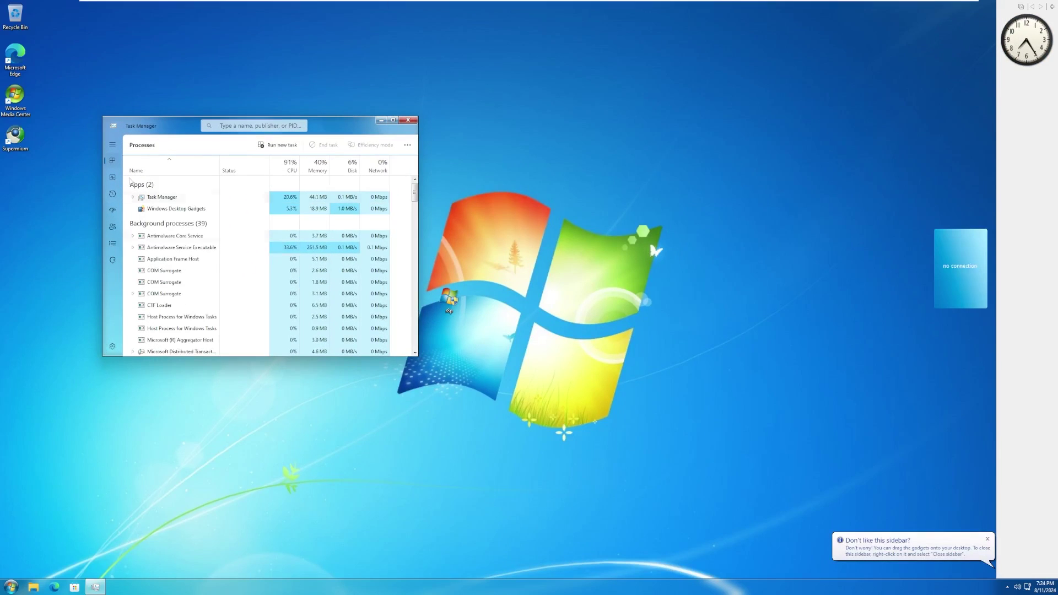
left_click(112, 178)
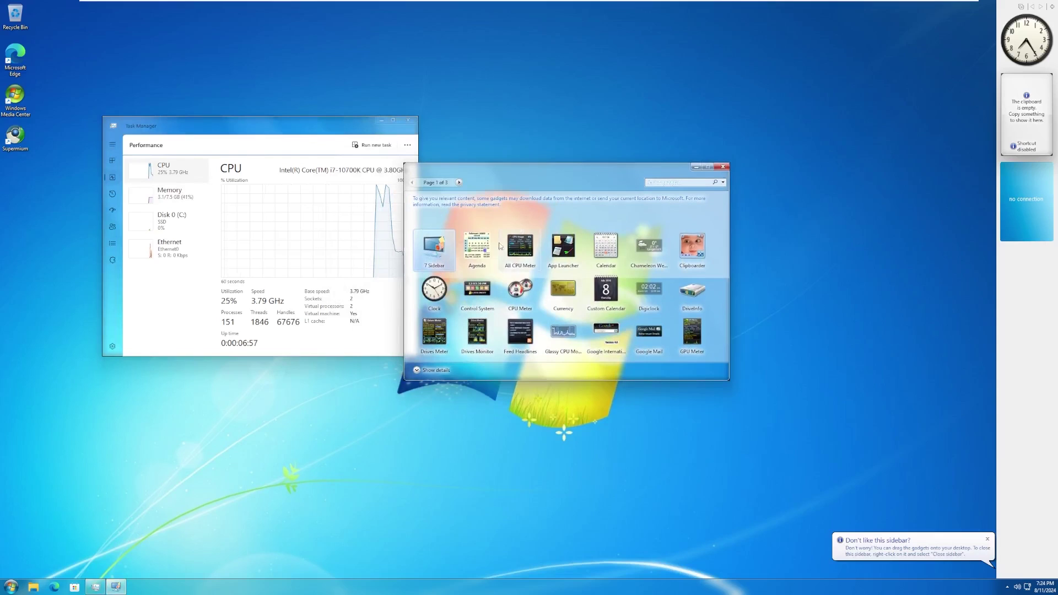
- Add a second Clock gadget from the gadget gallery and close the gallery
double_click(435, 289)
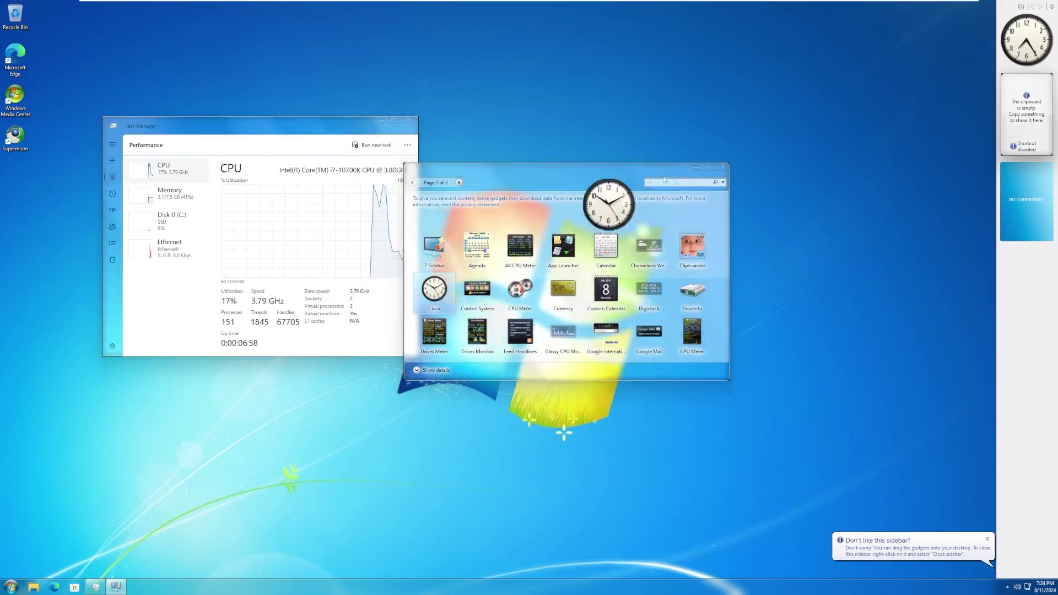
left_click(723, 167)
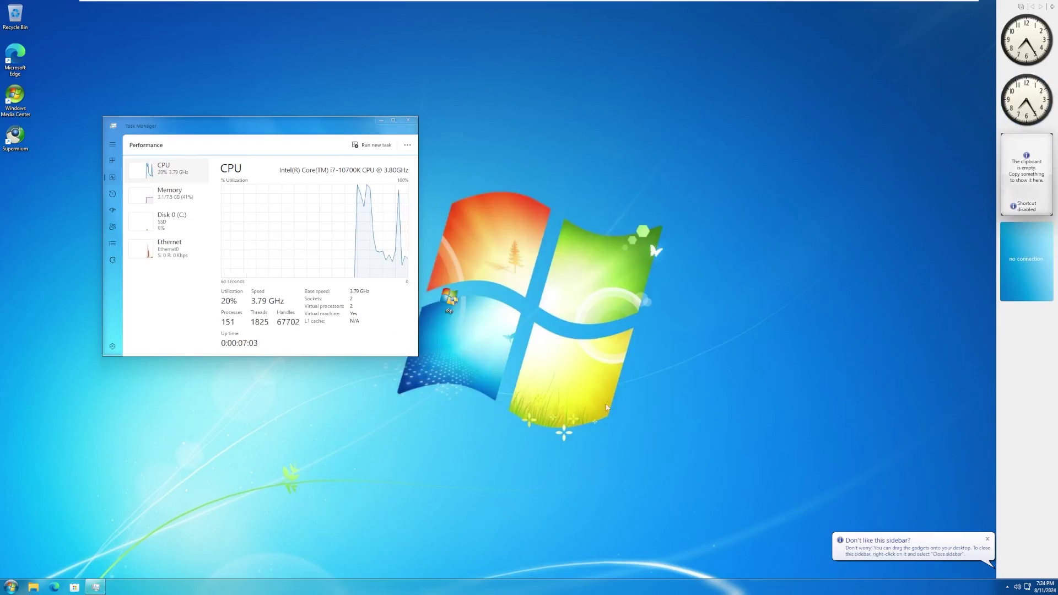
- Move the no-connection gadget, the clipboard gadget and both clocks from the sidebar onto the desktop
left_click_drag(1055, 251, 877, 269)
left_click_drag(1054, 163, 812, 145)
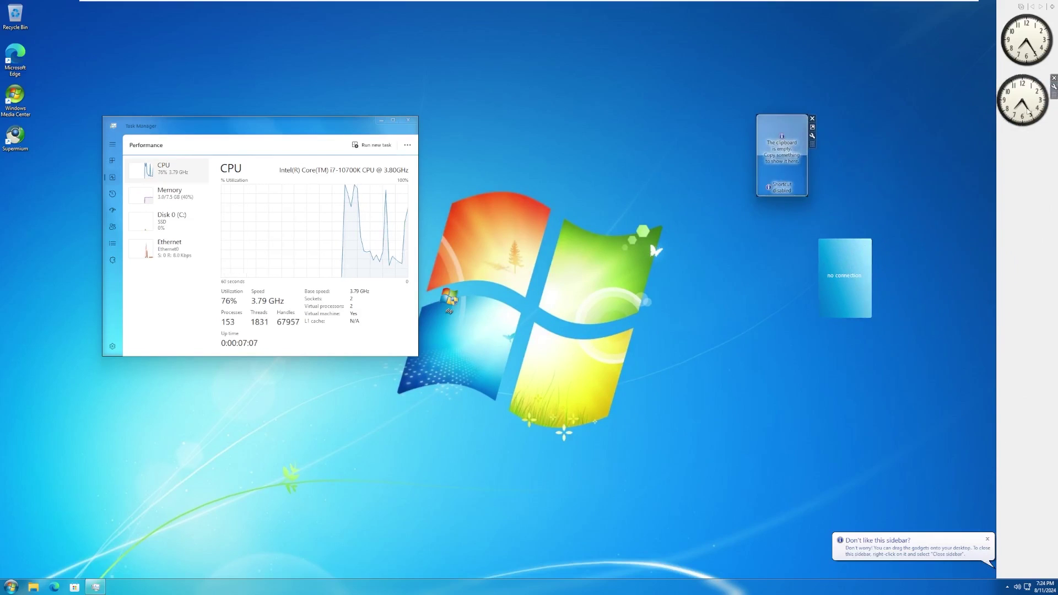
left_click_drag(1055, 98, 896, 154)
left_click_drag(1008, 40, 823, 67)
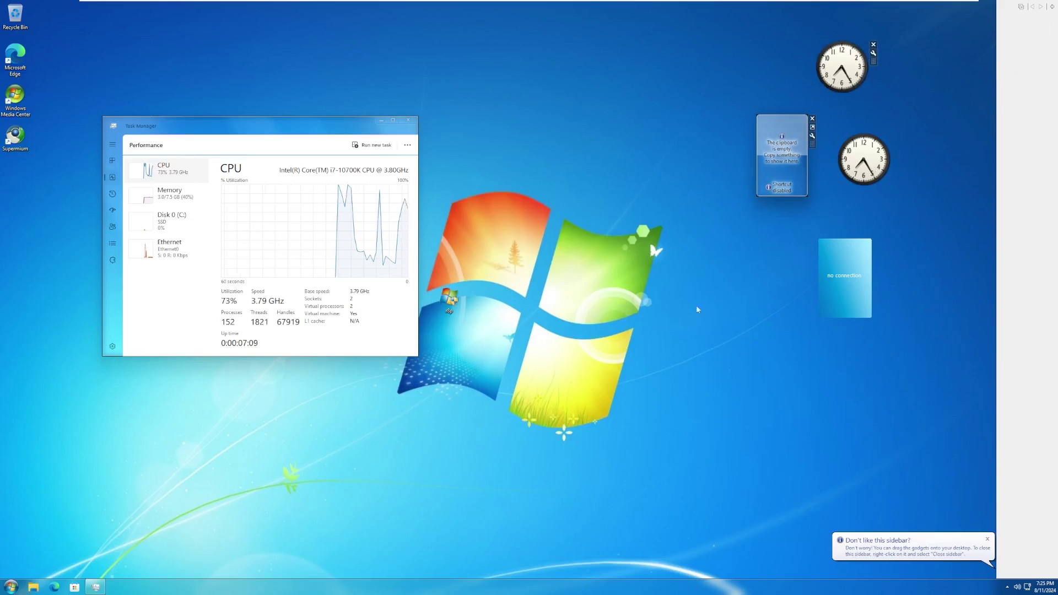
- Examine the memory performance, running processes and startup apps in Task Manager, and close it
left_click(217, 308)
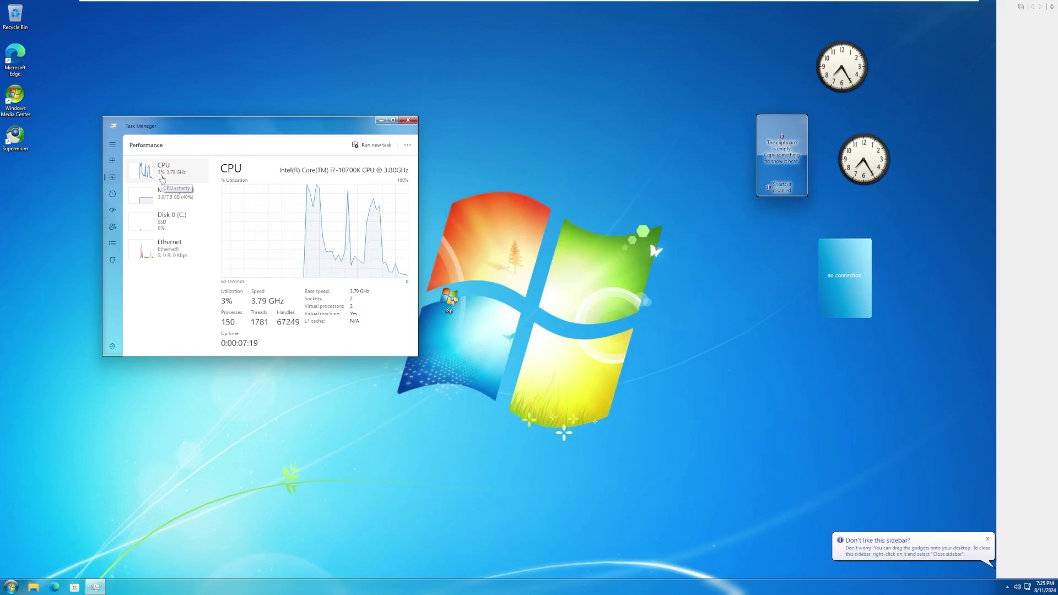
left_click(164, 204)
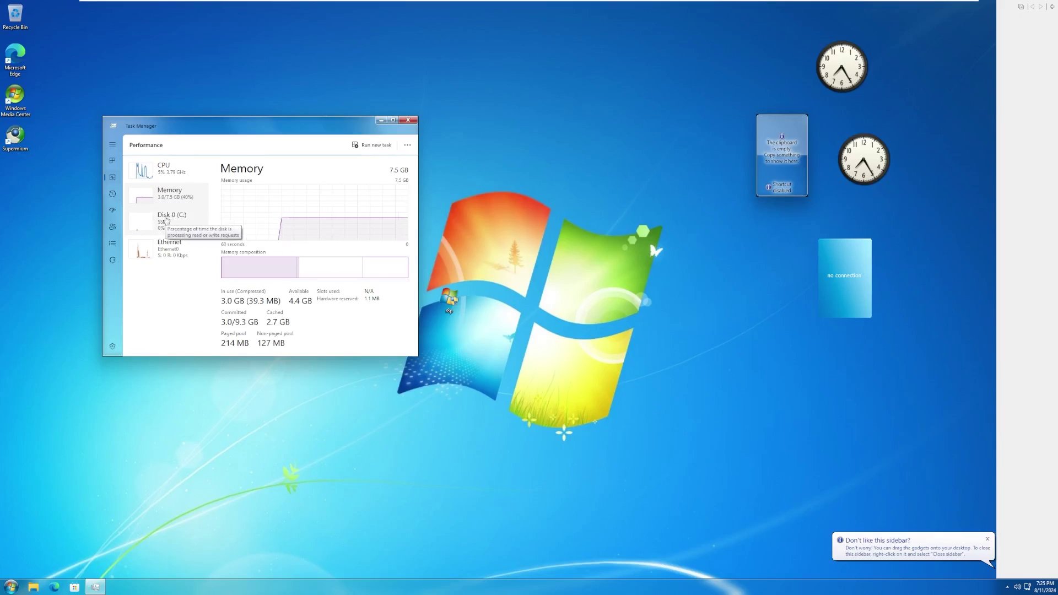
left_click(112, 160)
scroll(417, 199, "down", 1)
left_click_drag(417, 200, 415, 386)
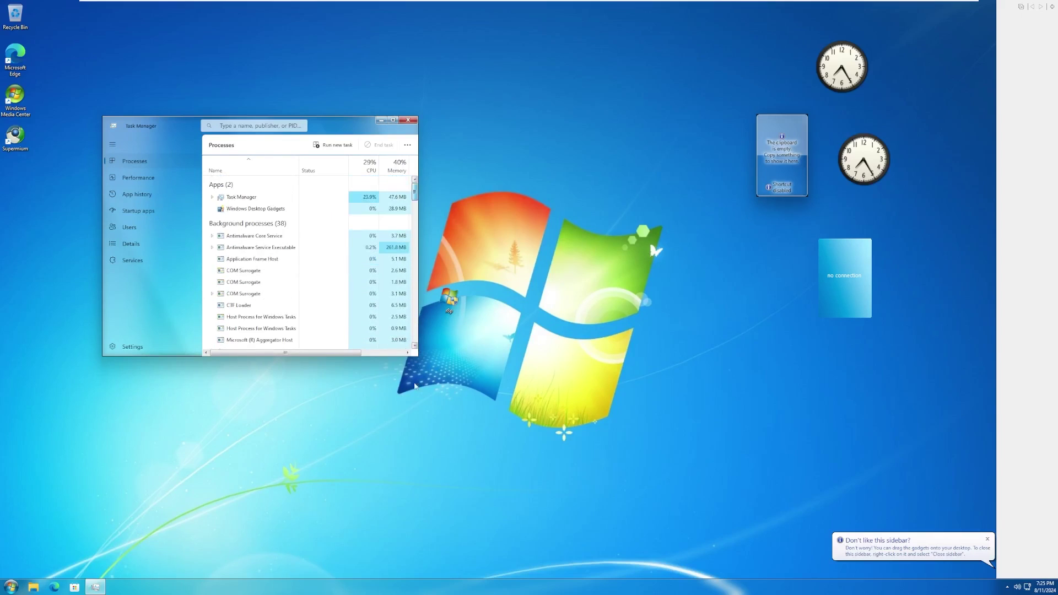
left_click(153, 211)
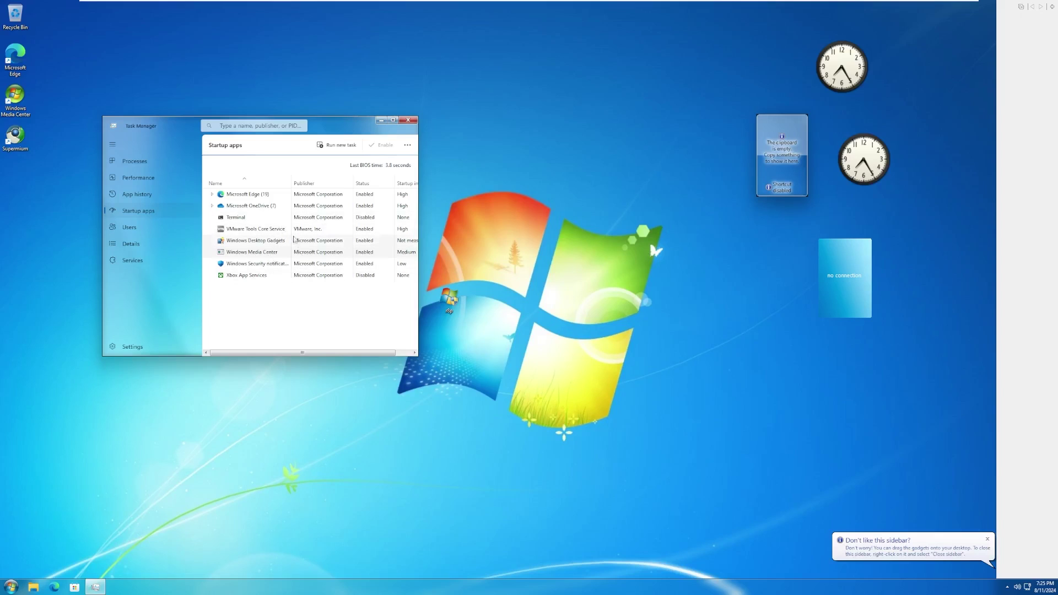
left_click(408, 121)
- Run winver to check the Windows version, move the About Windows dialog to mid-desktop, and close it
left_click(10, 586)
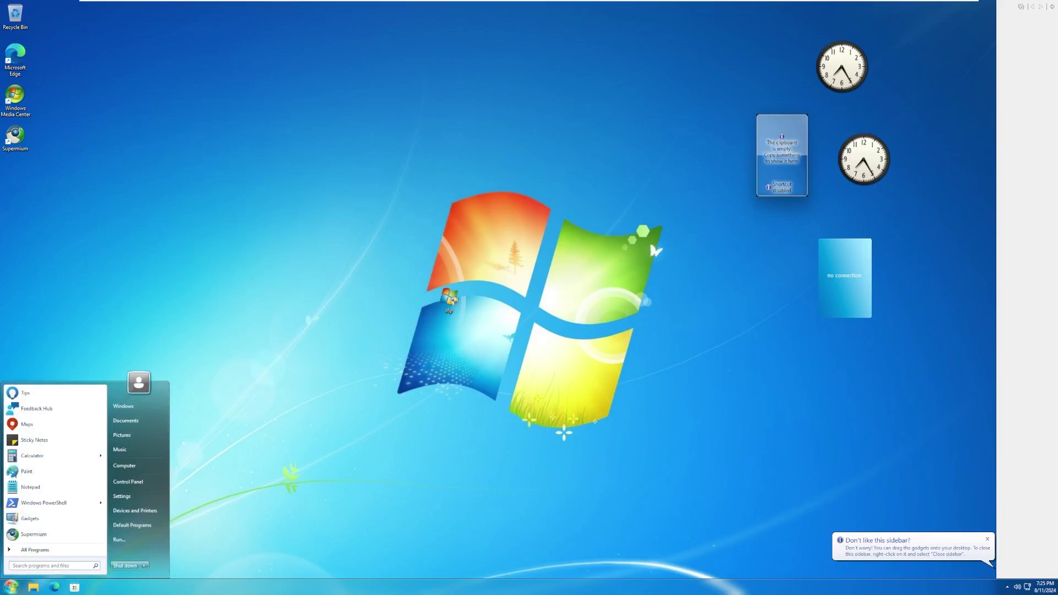
type("winver")
key("Return")
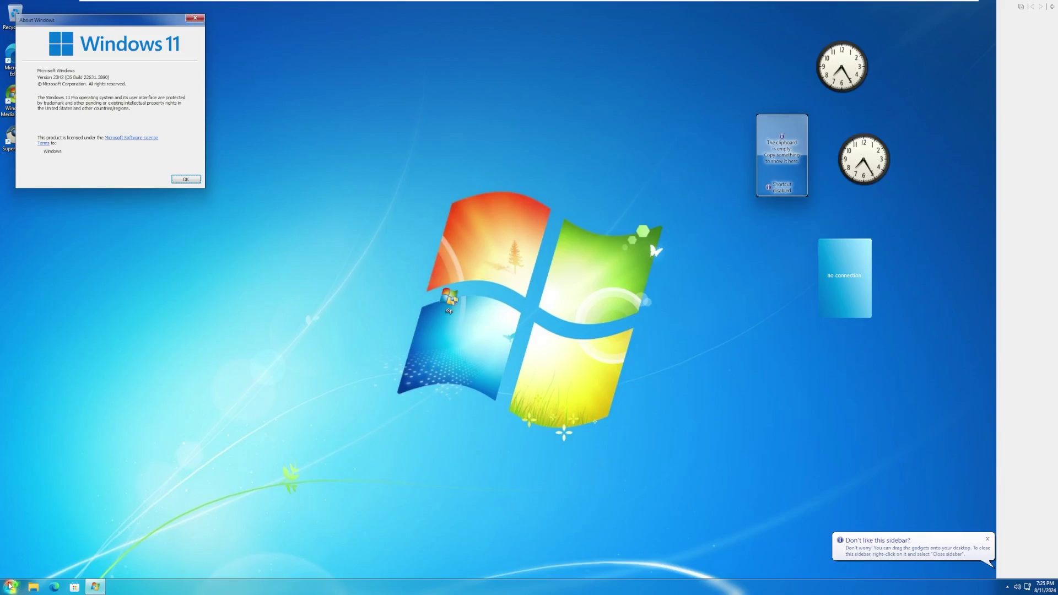
left_click_drag(152, 26, 509, 243)
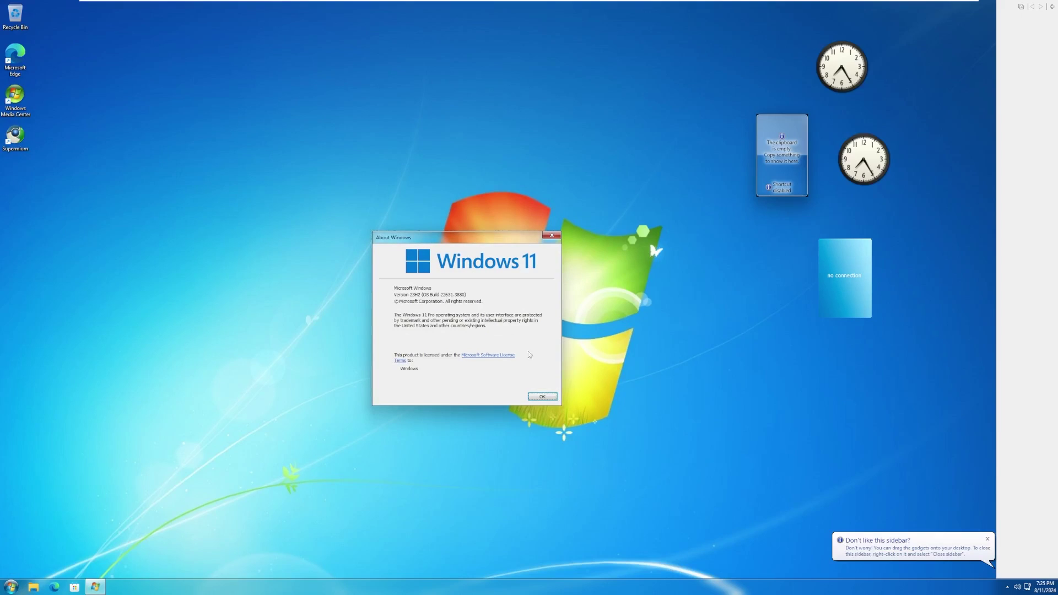
left_click(542, 399)
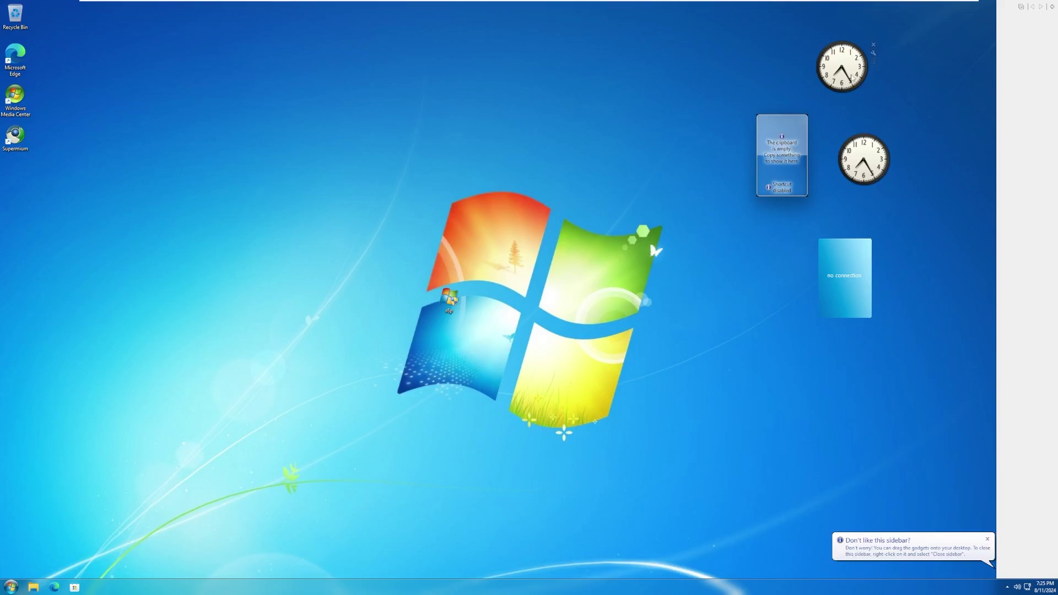
- Return one clock, the clipboard gadget and the no-connection gadget to the sidebar, and remove the other clock
left_click_drag(850, 78, 1024, 58)
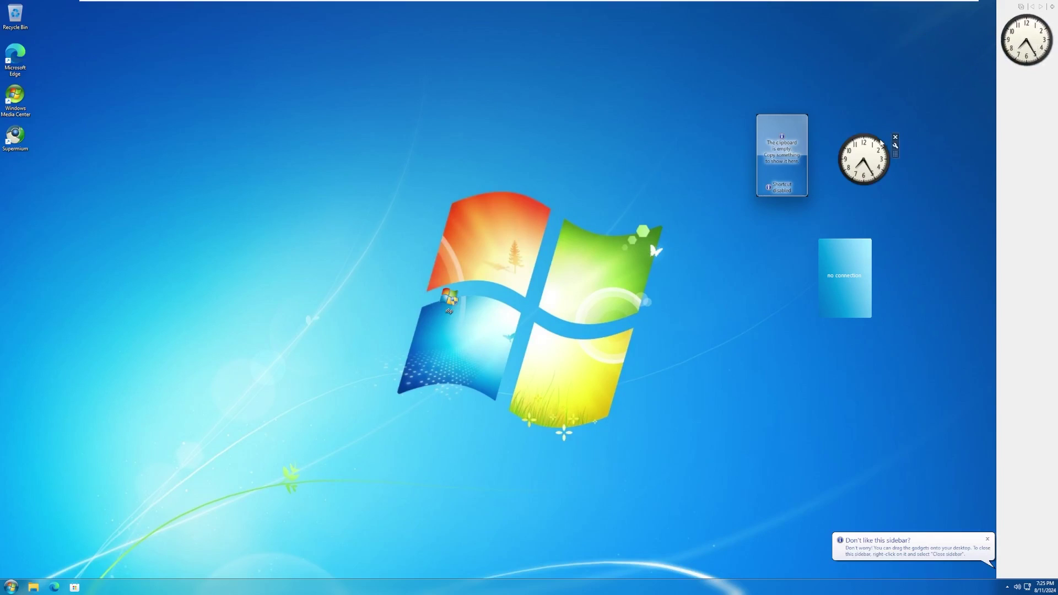
left_click(895, 137)
left_click_drag(782, 143, 1030, 110)
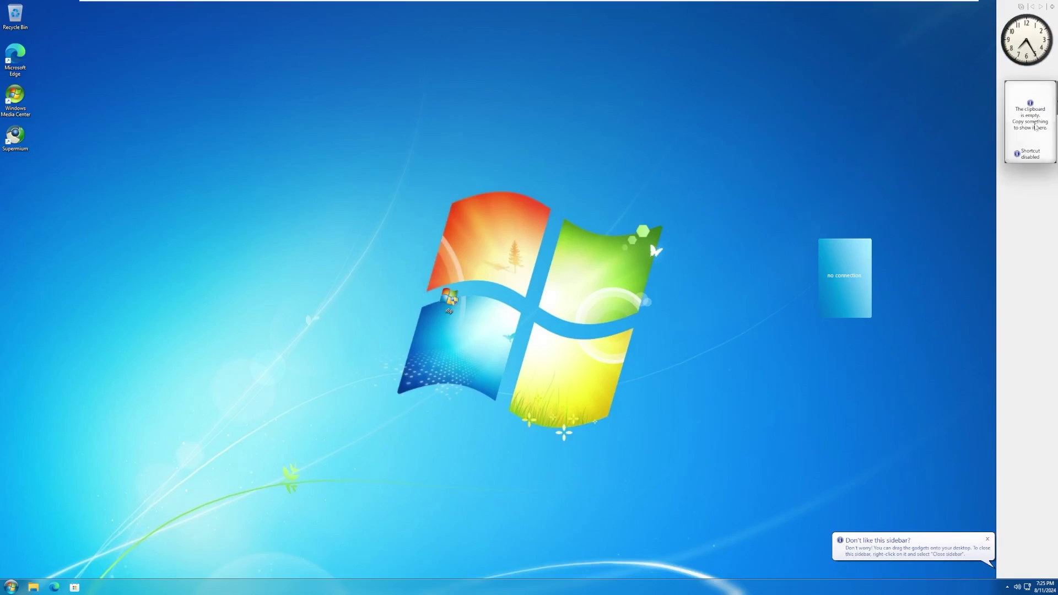
left_click_drag(850, 267, 1031, 198)
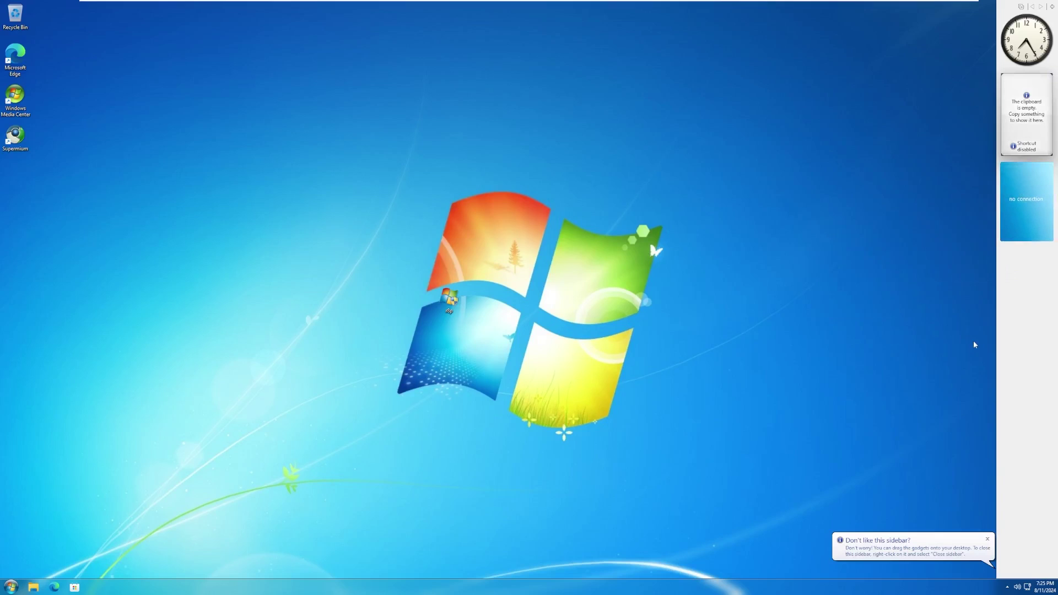
- Move the loose icon from the middle of the desktop into the icon column below Supermium
right_click(1006, 351)
left_click(660, 442)
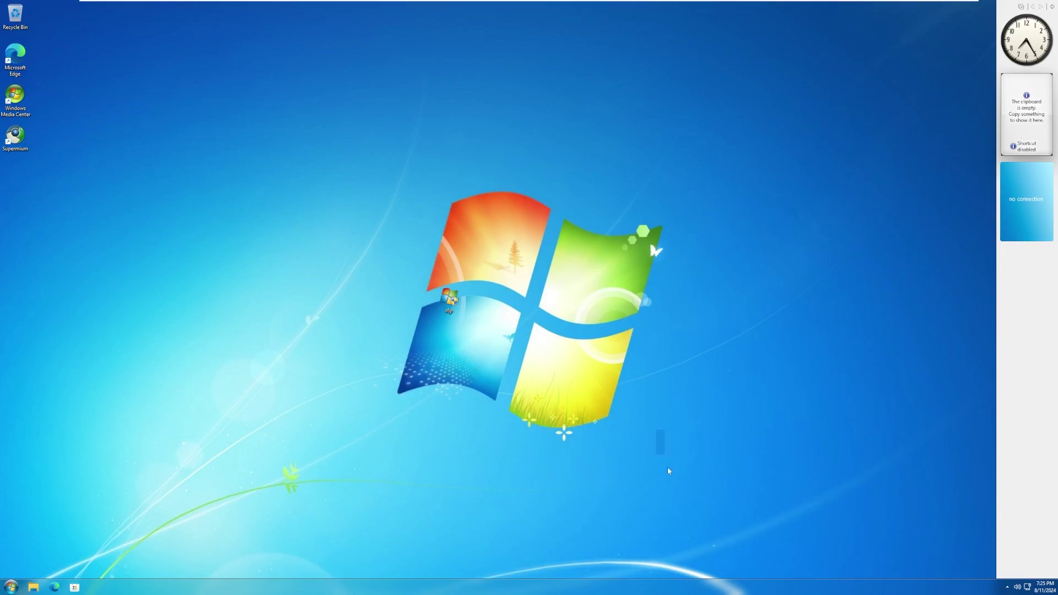
left_click_drag(442, 318, 22, 187)
left_click_drag(531, 314, 600, 447)
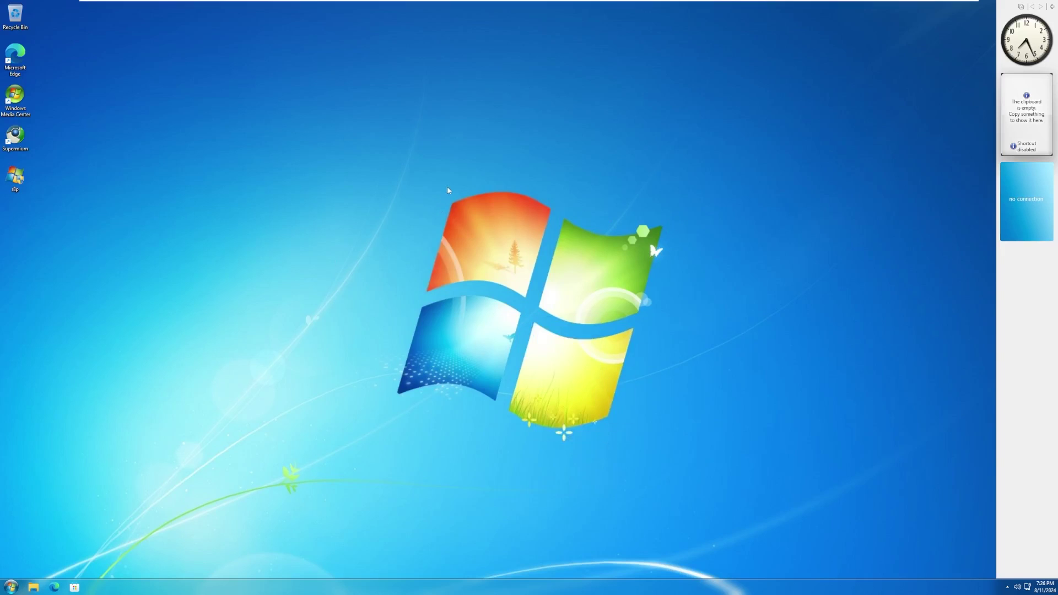
left_click_drag(448, 187, 565, 365)
left_click_drag(416, 176, 620, 421)
mouse_move(392, 434)
left_mouse_down()
mouse_move(489, 227)
mouse_move(668, 182)
mouse_move(330, 444)
mouse_move(384, 425)
mouse_move(384, 435)
left_mouse_up()
- Open Default Programs from the Start menu and close its window
left_click(10, 585)
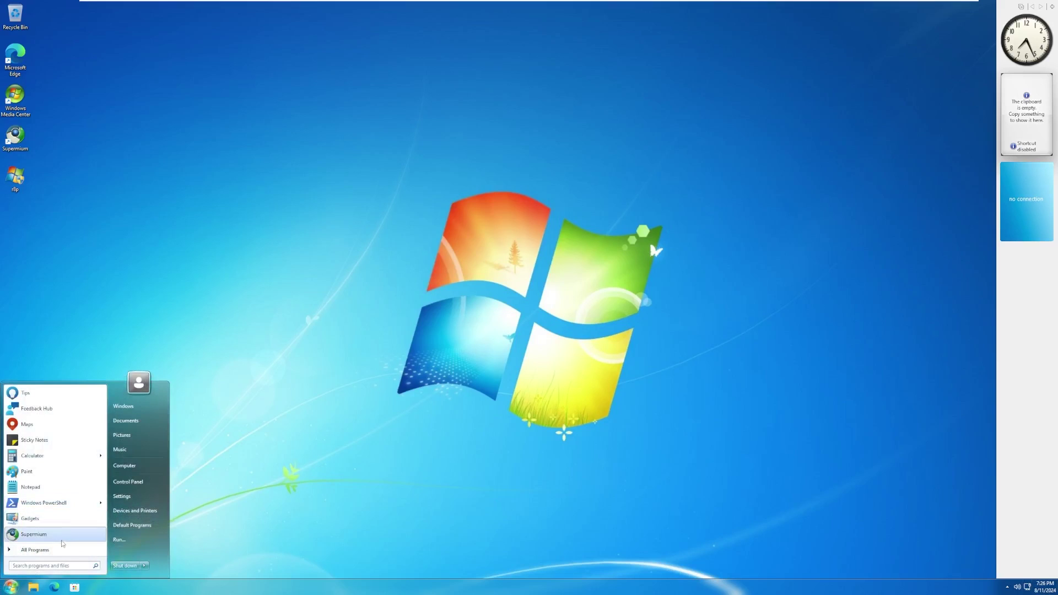
left_click(139, 527)
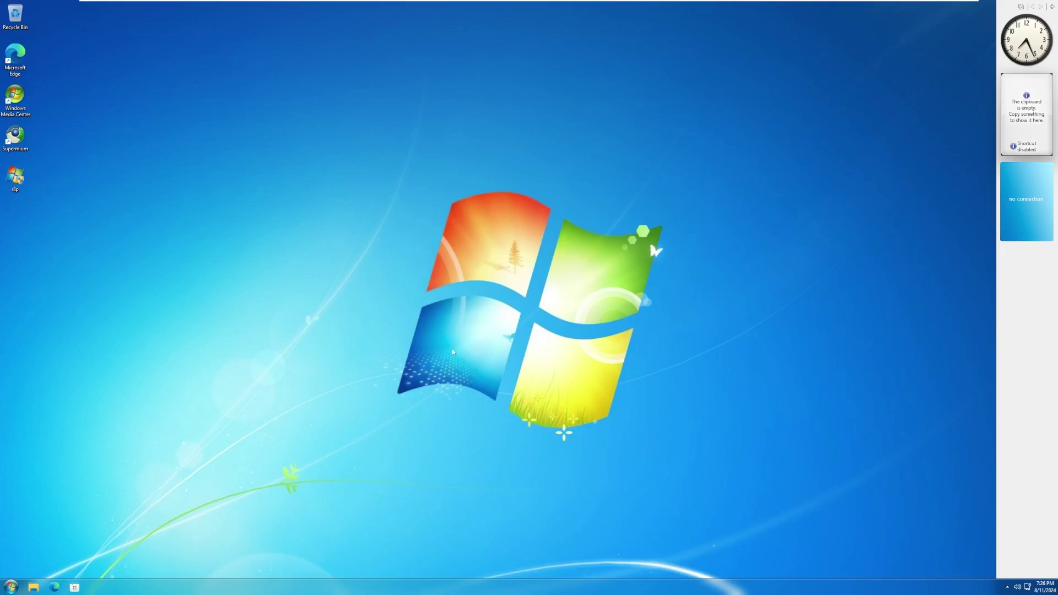
left_click(725, 166)
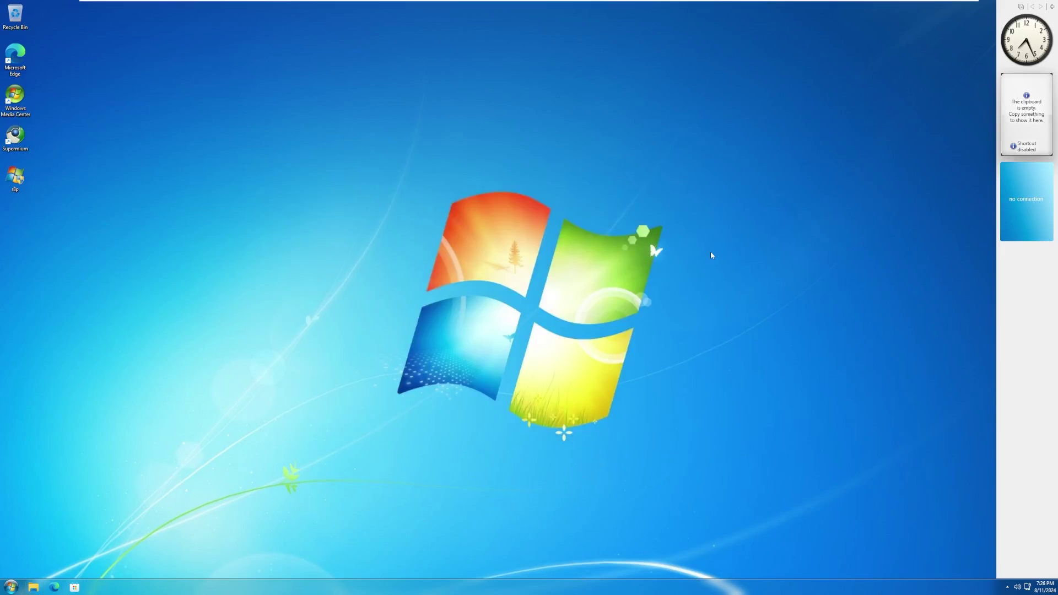